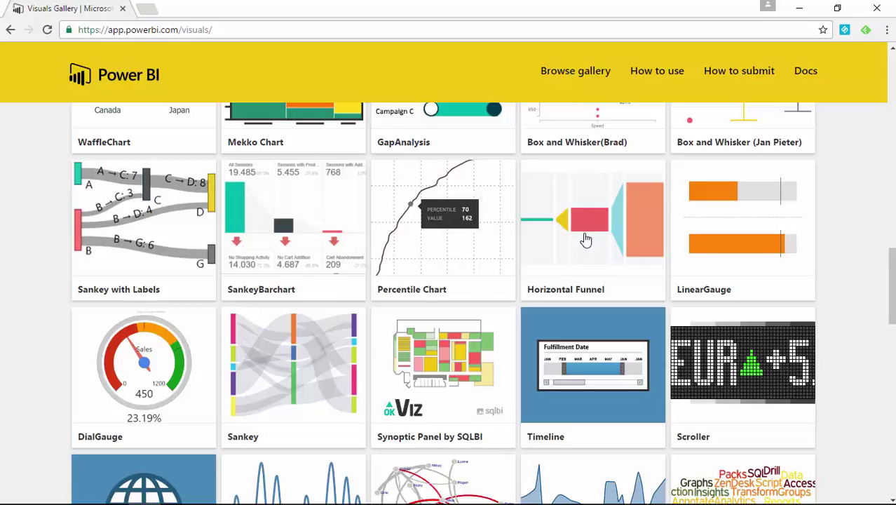
- View the Horizontal Funnel visual's description in the visuals gallery, including its publisher and version, and close it
click(594, 274)
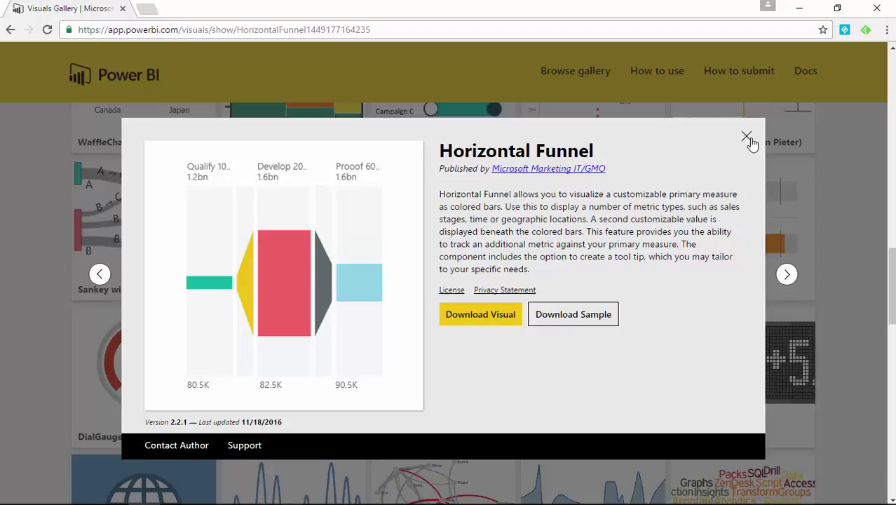
click(746, 137)
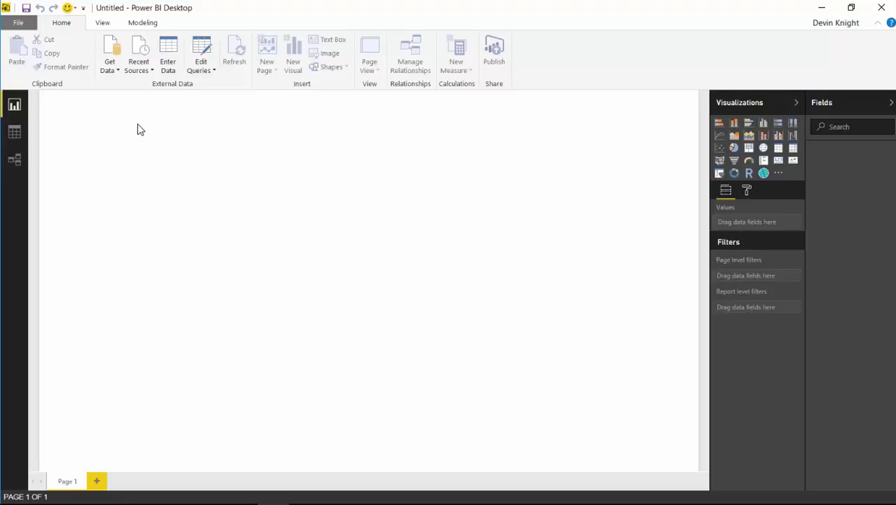
- In Power BI Desktop, load the Opportunity Stage table from Customer Opportunities.xlsx in the Power BI Custom Visuals Data folder
click(107, 71)
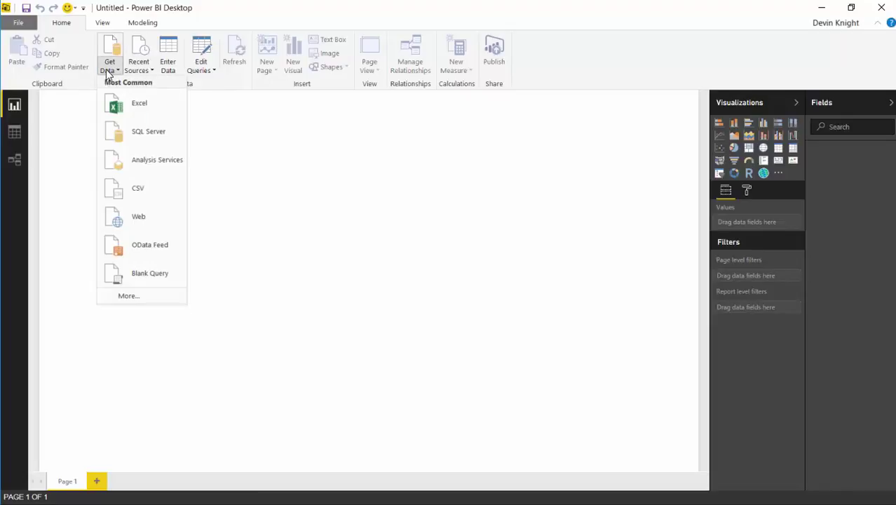
click(158, 111)
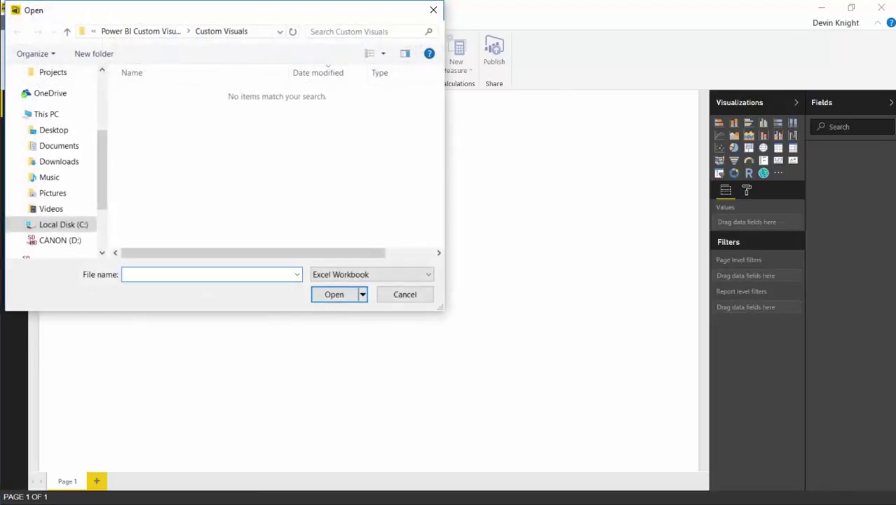
click(166, 31)
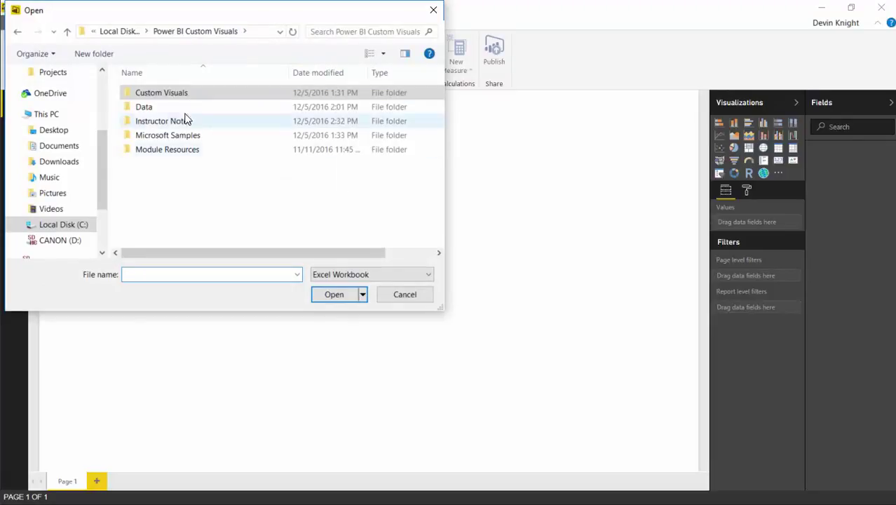
double_click(183, 107)
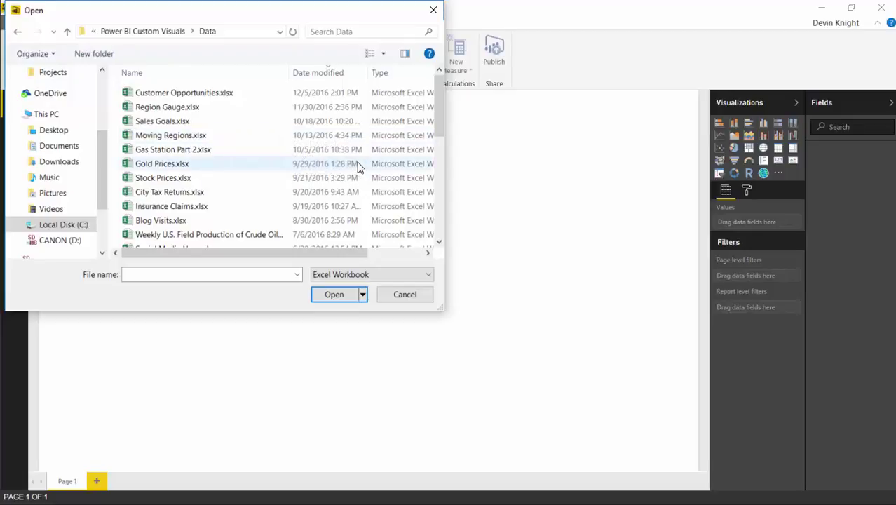
click(186, 93)
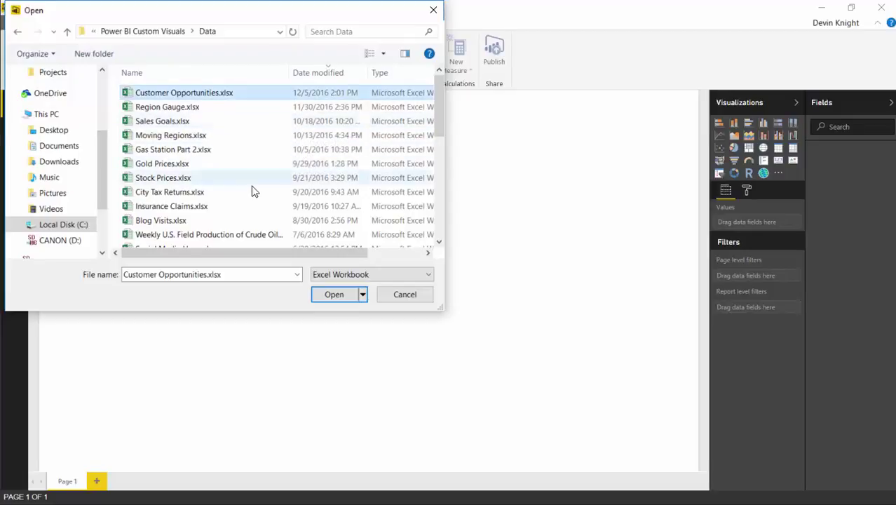
click(333, 295)
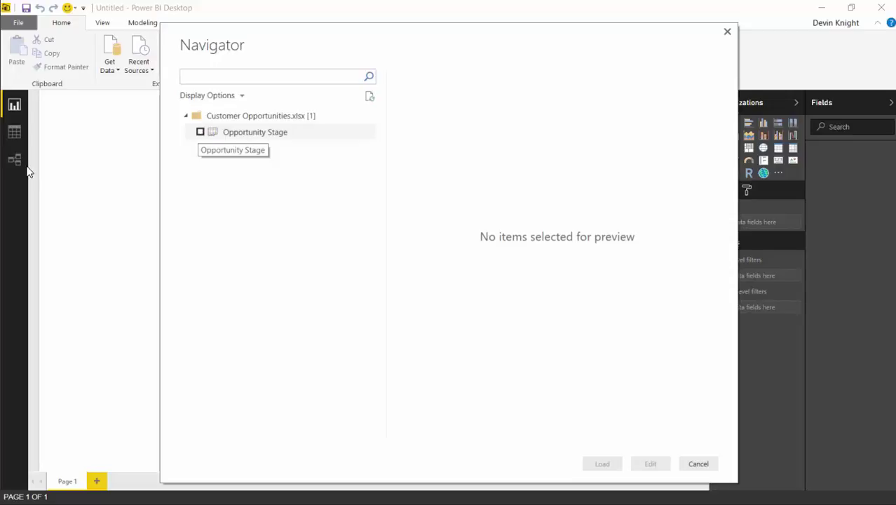
click(200, 132)
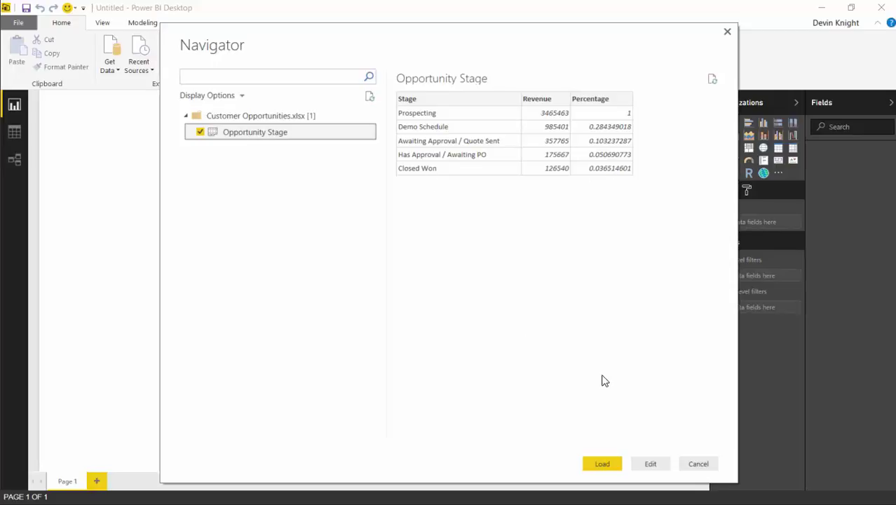
click(605, 462)
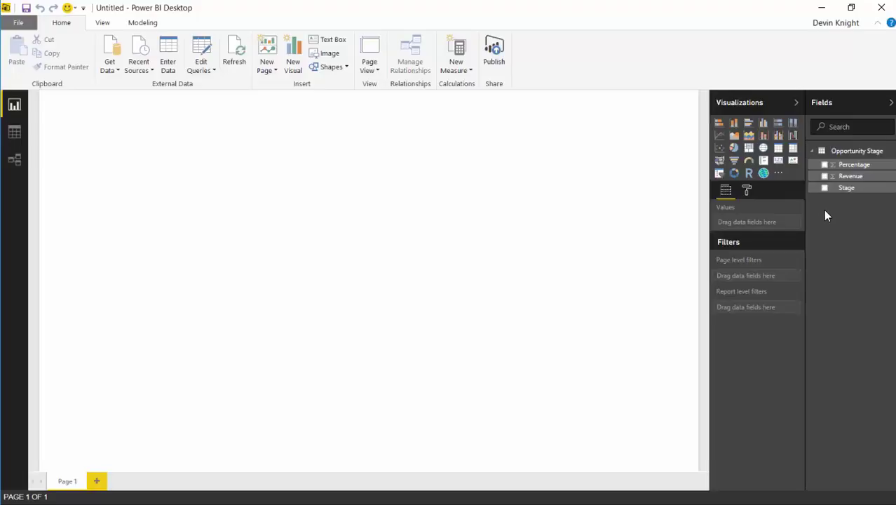
- Create a table visual with Stage, Revenue and Percentage, and resize it wider and shorter to fit all three columns
click(824, 188)
click(825, 176)
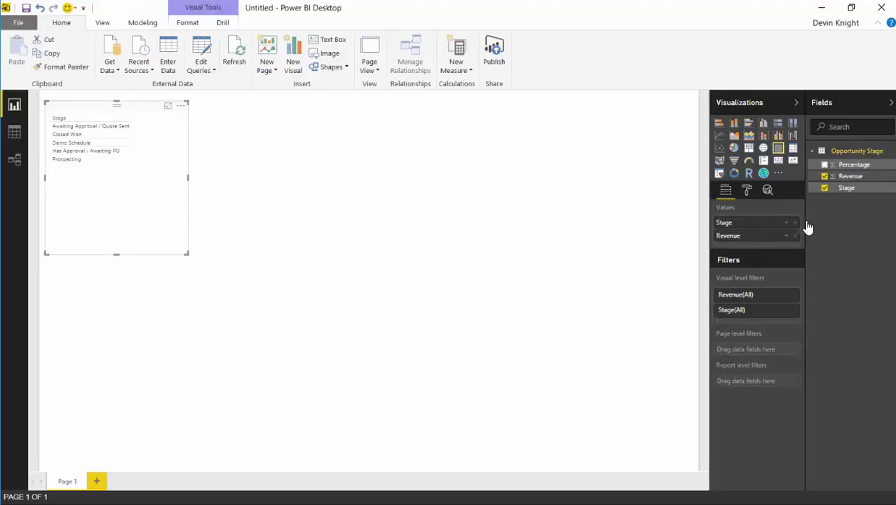
click(824, 165)
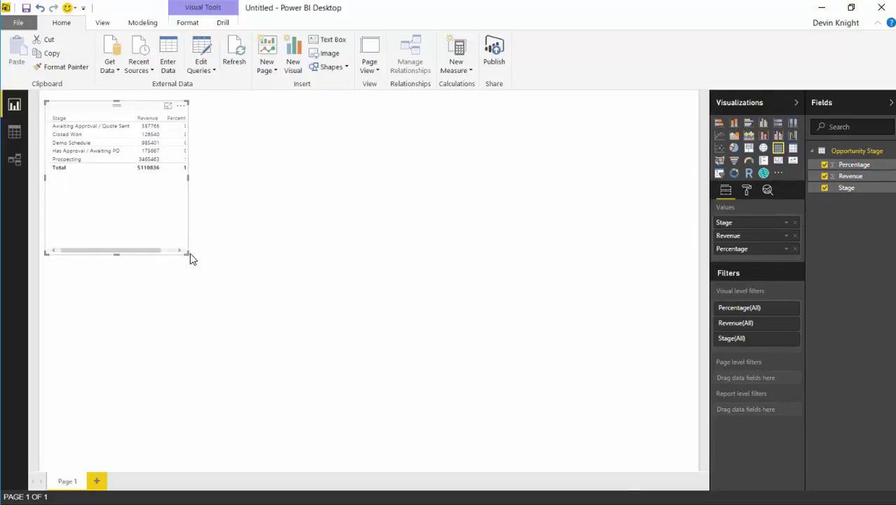
drag(188, 253, 244, 192)
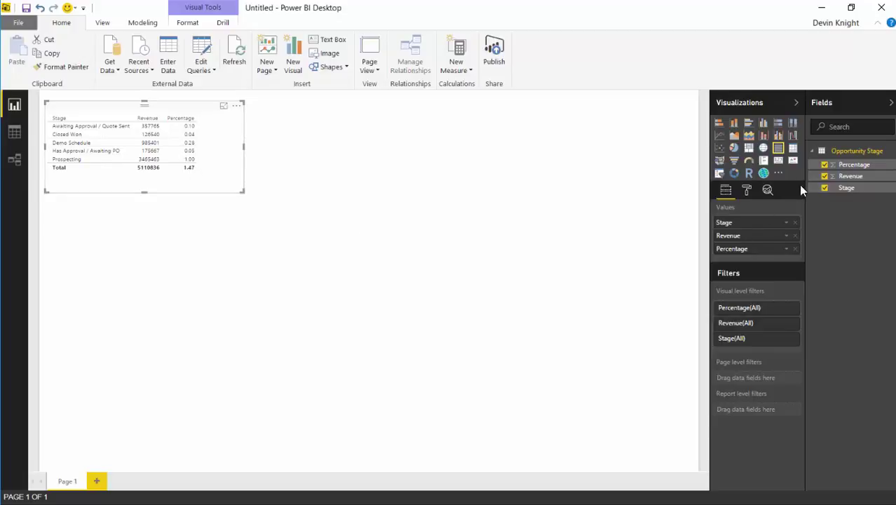
- Format the Revenue field as $ English (United States) currency and the Percentage field as a percentage
click(843, 181)
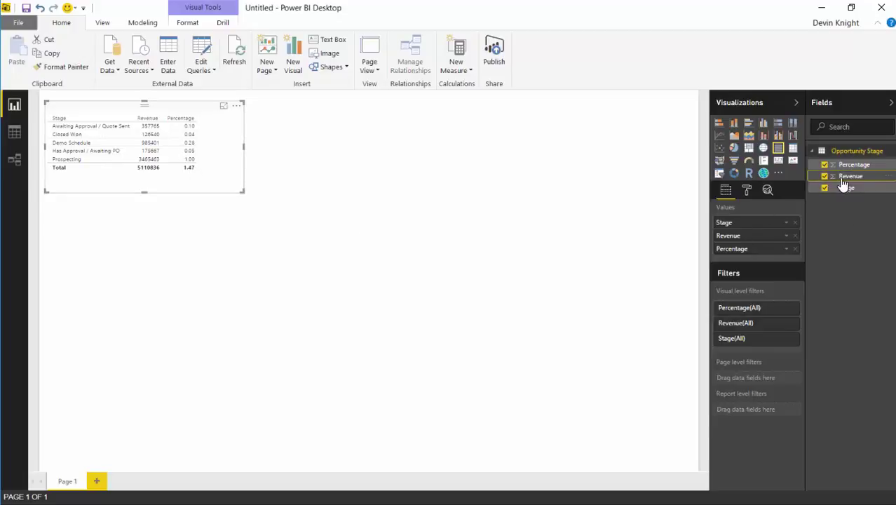
click(146, 25)
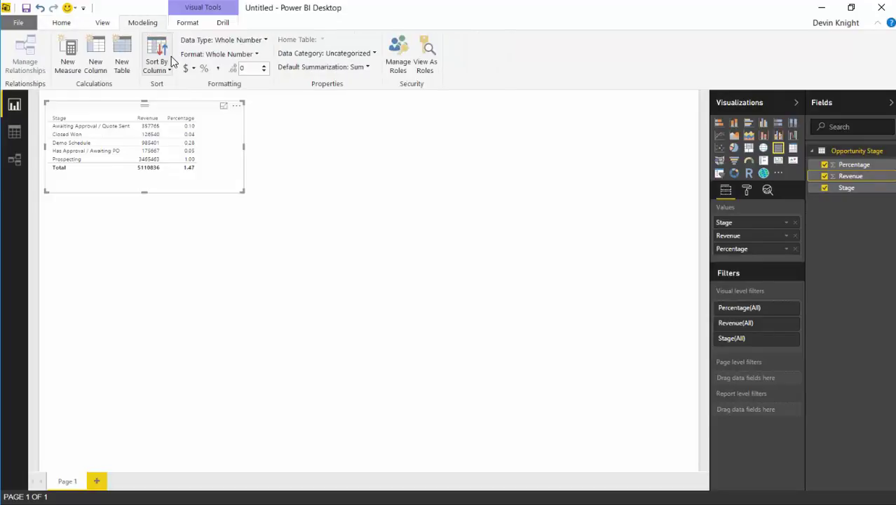
click(256, 54)
mouse_move(252, 82)
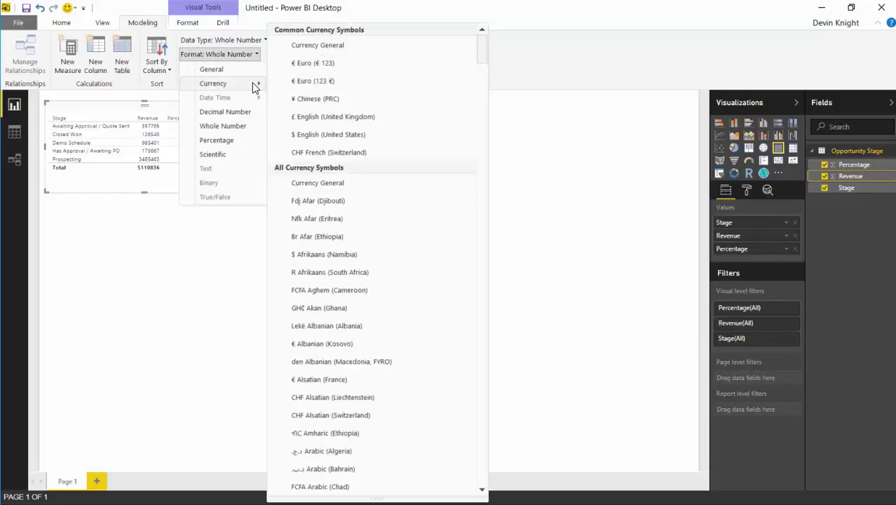
click(354, 134)
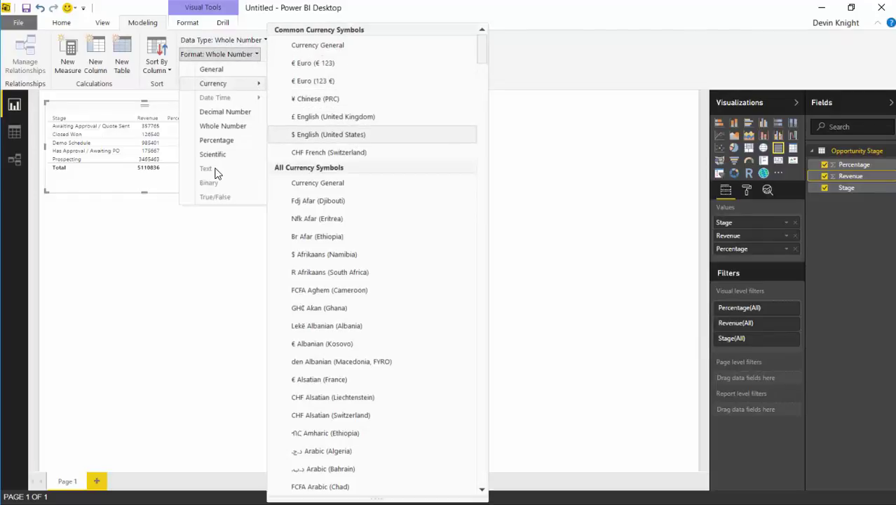
click(263, 65)
click(264, 65)
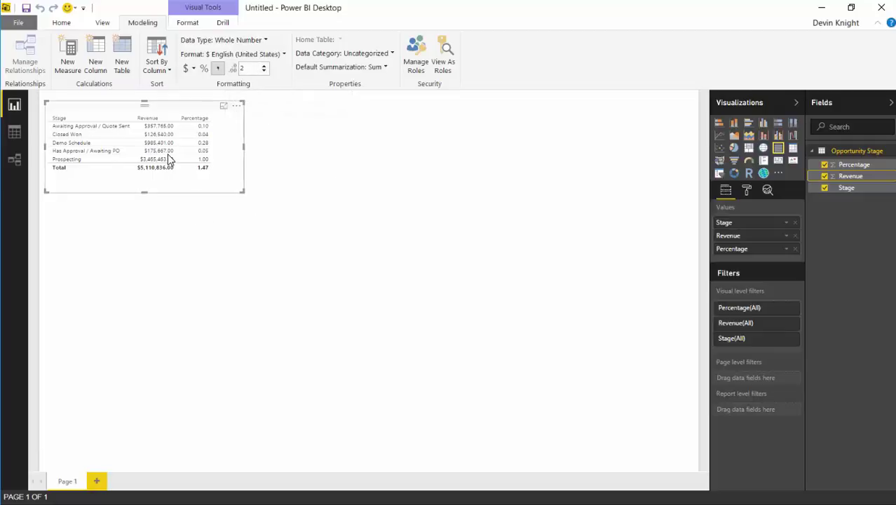
click(851, 167)
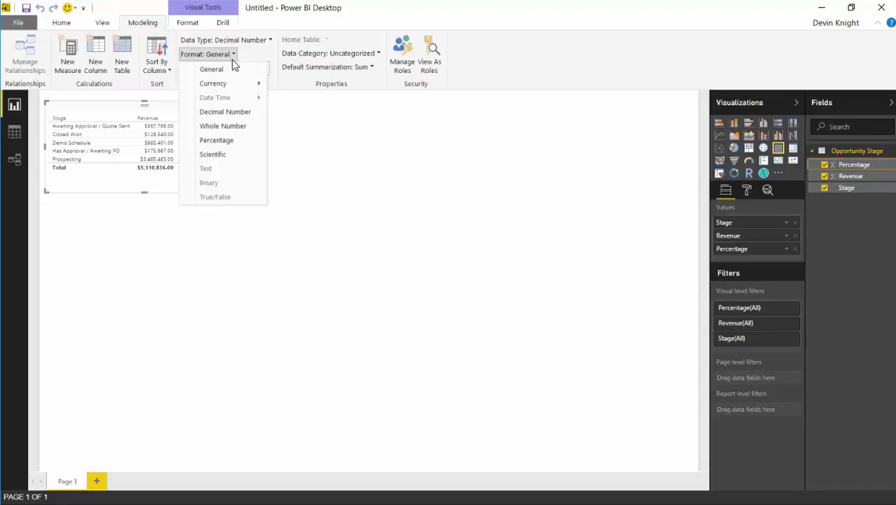
click(245, 144)
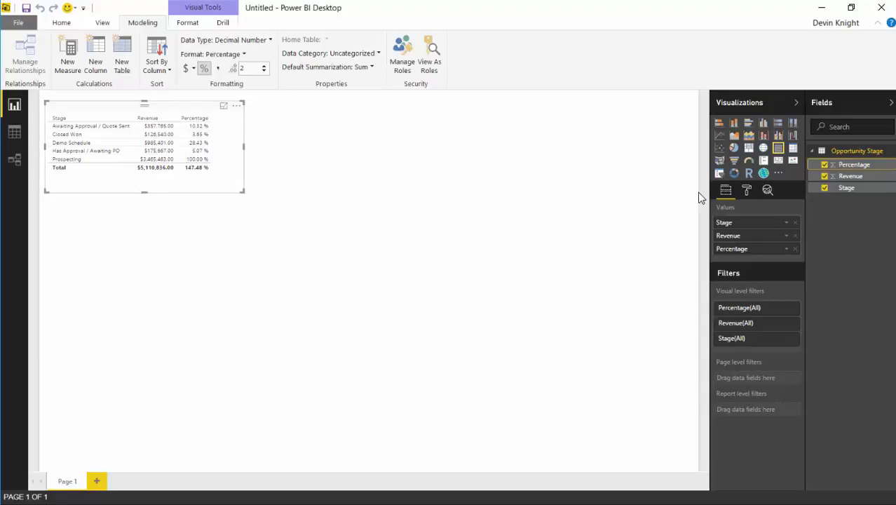
- Convert the table into a taller funnel chart of Revenue by Stage, removing Percentage from its color saturation
click(734, 160)
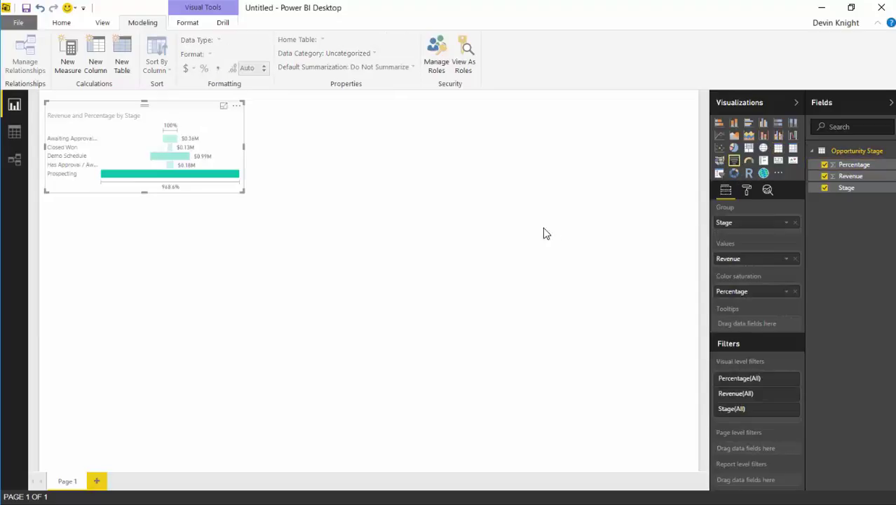
drag(243, 191, 233, 259)
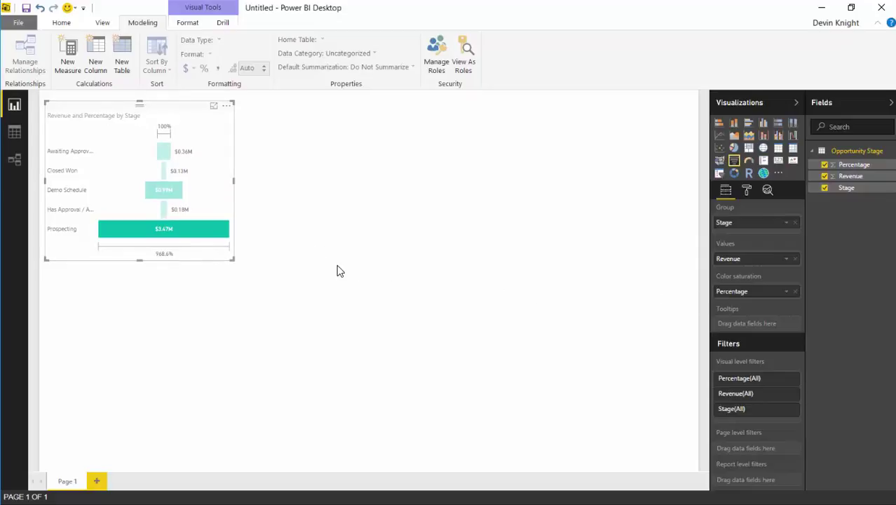
mouse_move(200, 236)
drag(777, 290, 188, 219)
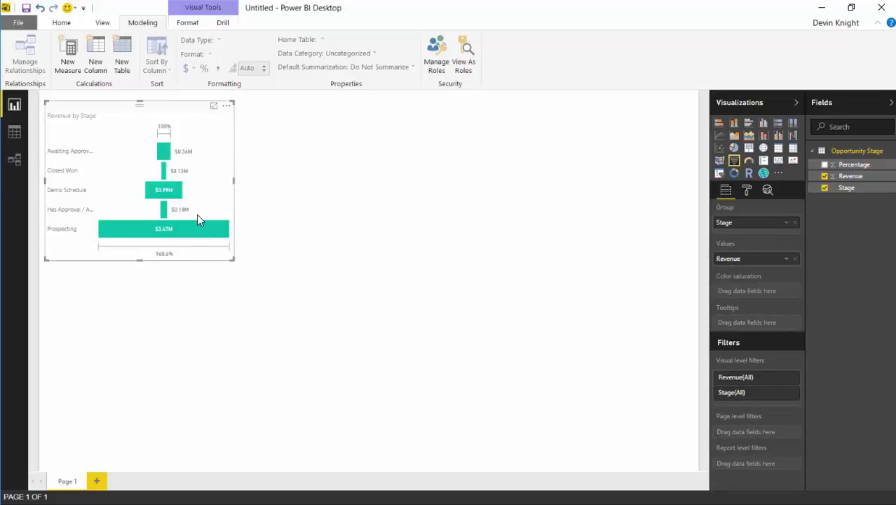
- Sort the funnel chart by Revenue and widen it to about half the report page
click(226, 107)
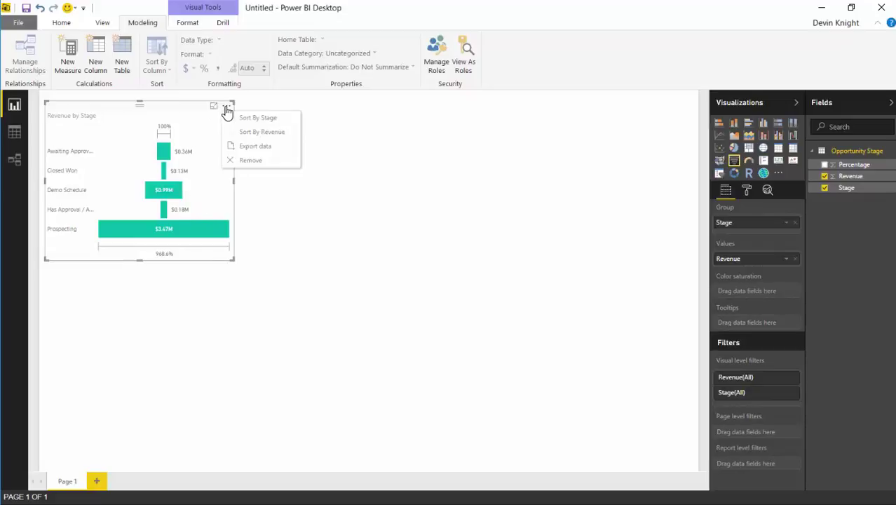
click(247, 135)
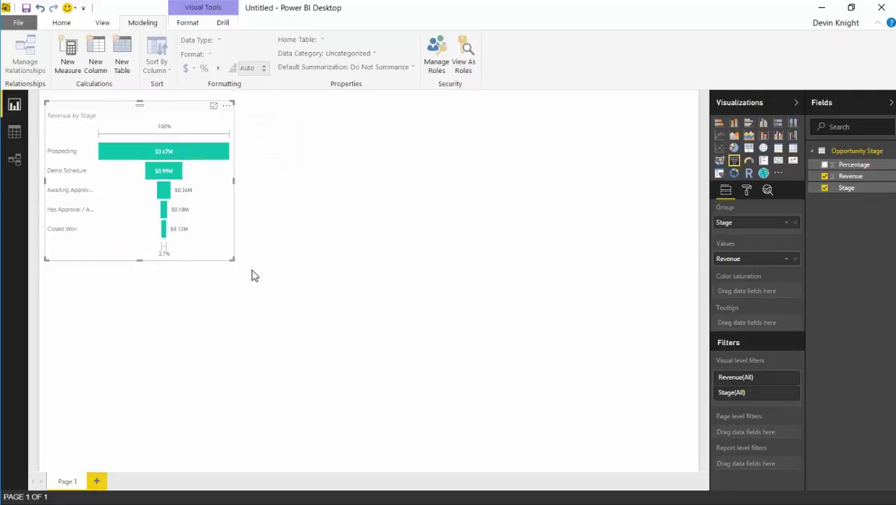
drag(241, 260, 350, 245)
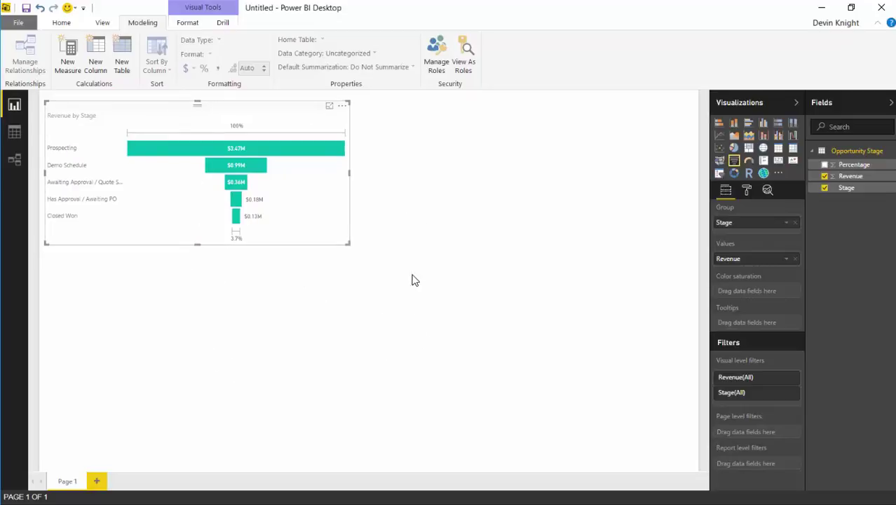
click(408, 224)
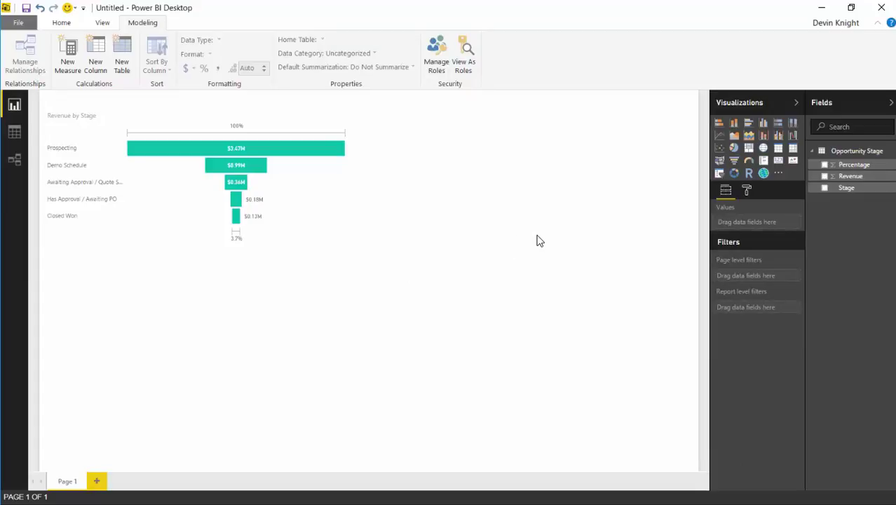
- Import the custom visual HorizontalFunnel.2.2.1.pbiviz from the Custom Visuals folder into the report
click(778, 173)
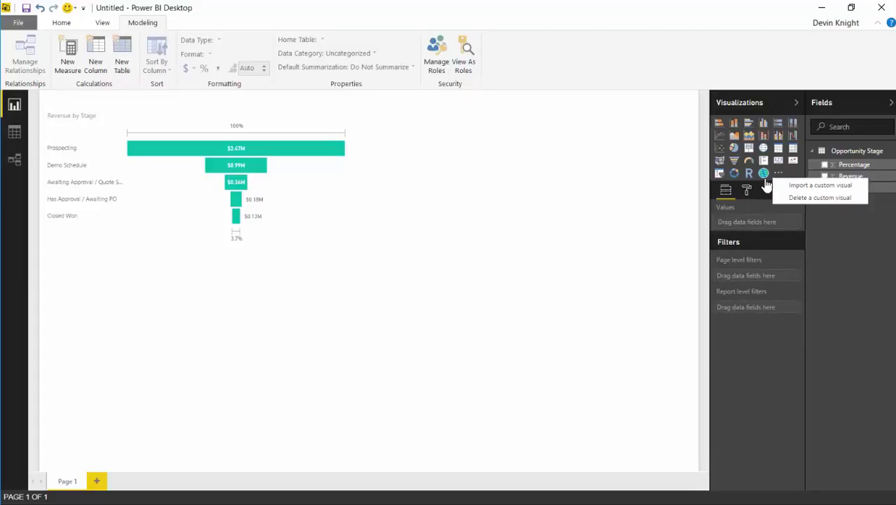
click(806, 189)
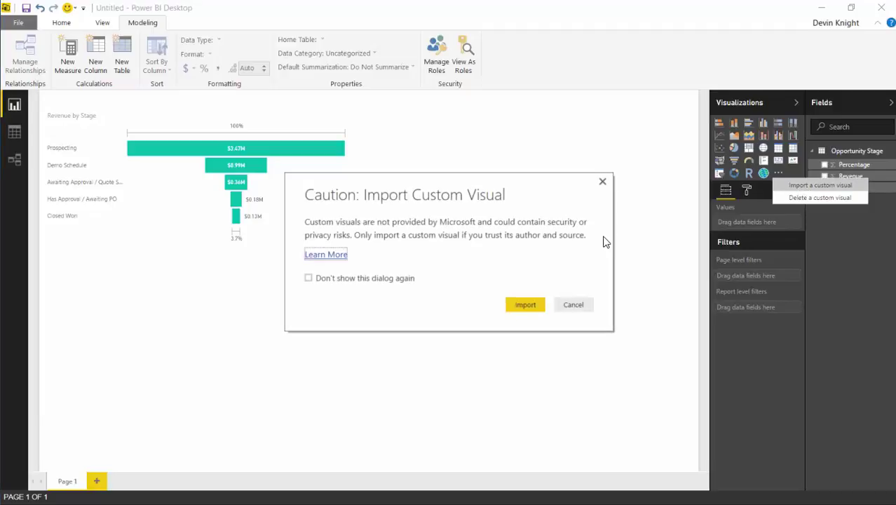
click(530, 308)
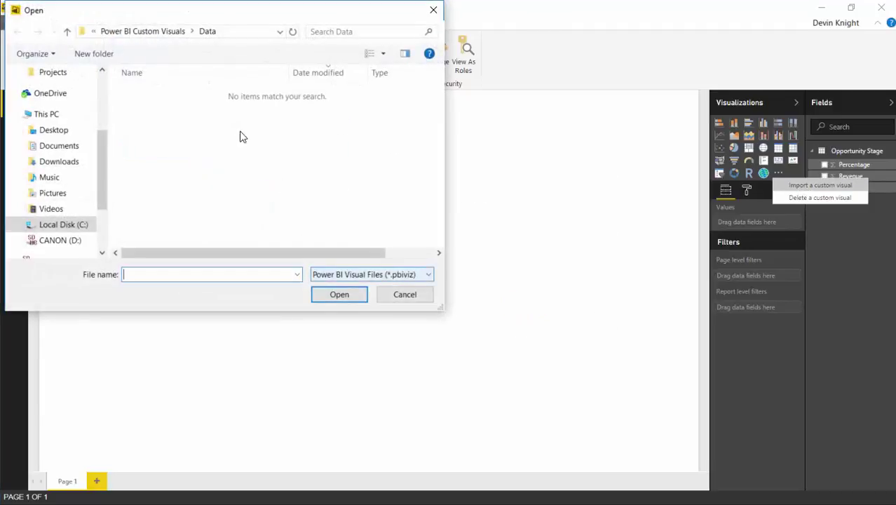
click(172, 33)
double_click(179, 94)
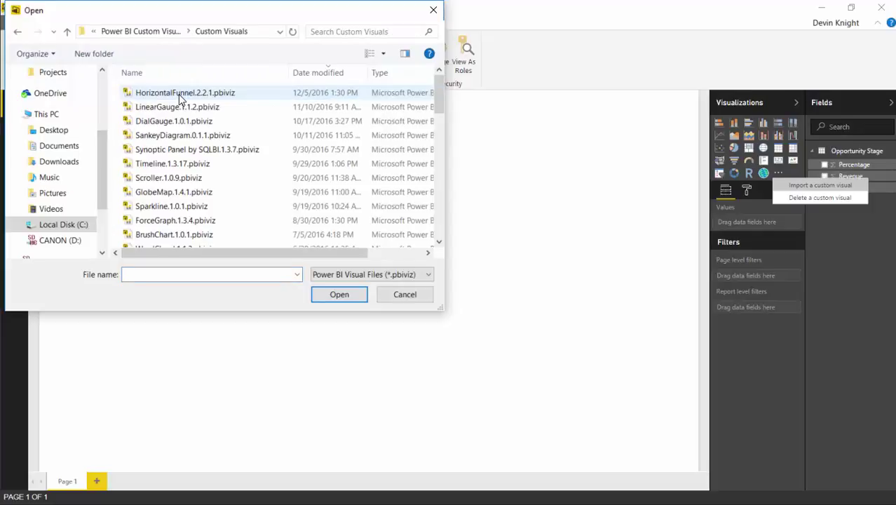
click(207, 94)
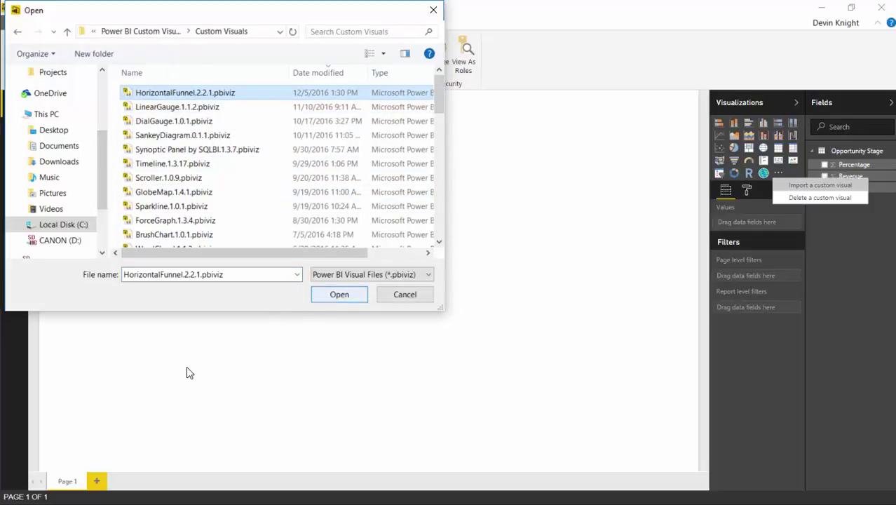
key(Return)
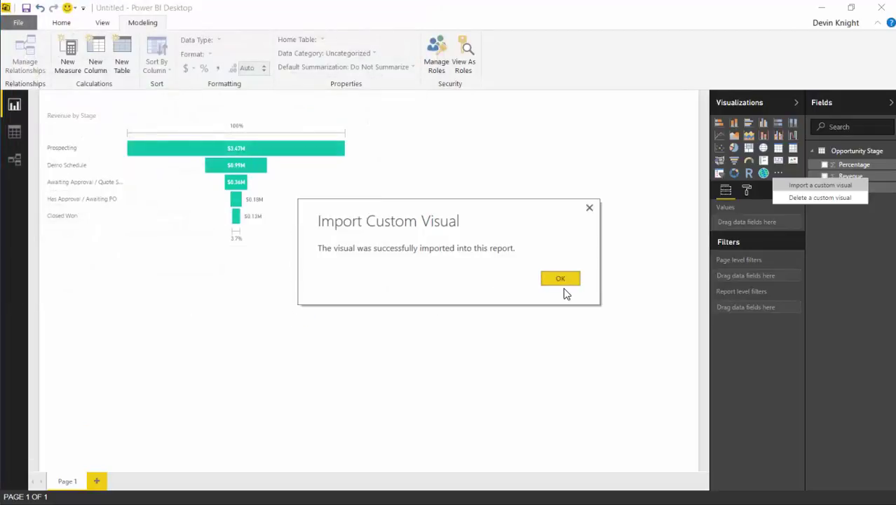
click(570, 280)
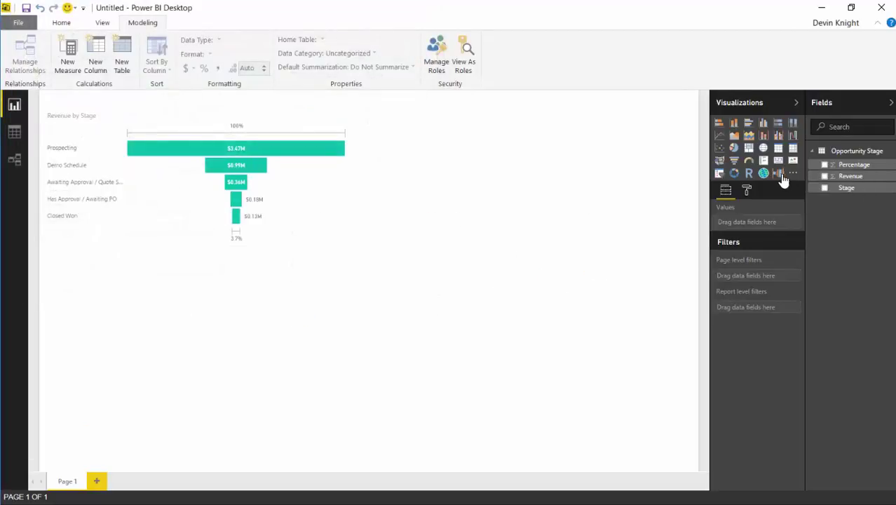
- Add an empty Horizontal Funnel visual and stretch it across the full page width below the funnel chart
click(780, 174)
drag(187, 443, 693, 467)
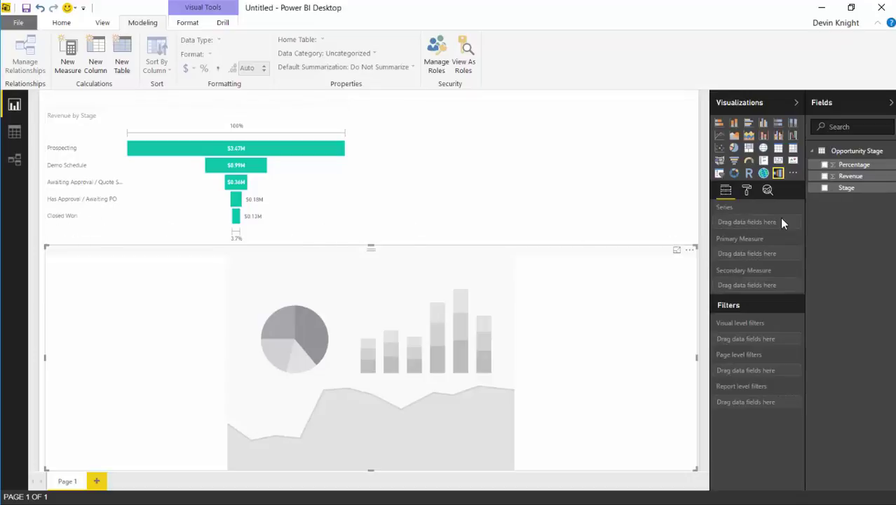
- Assign Stage as the Horizontal Funnel's series, Revenue as its primary measure and Percentage as its secondary measure
click(825, 189)
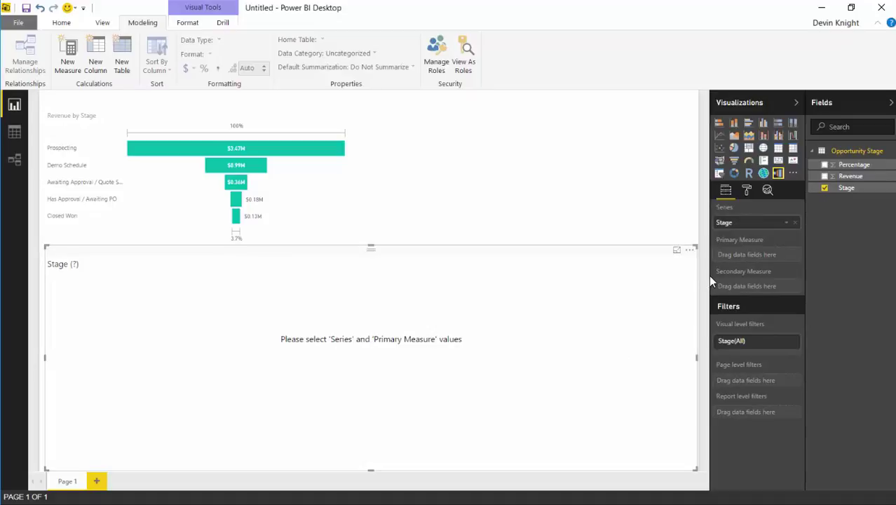
click(825, 176)
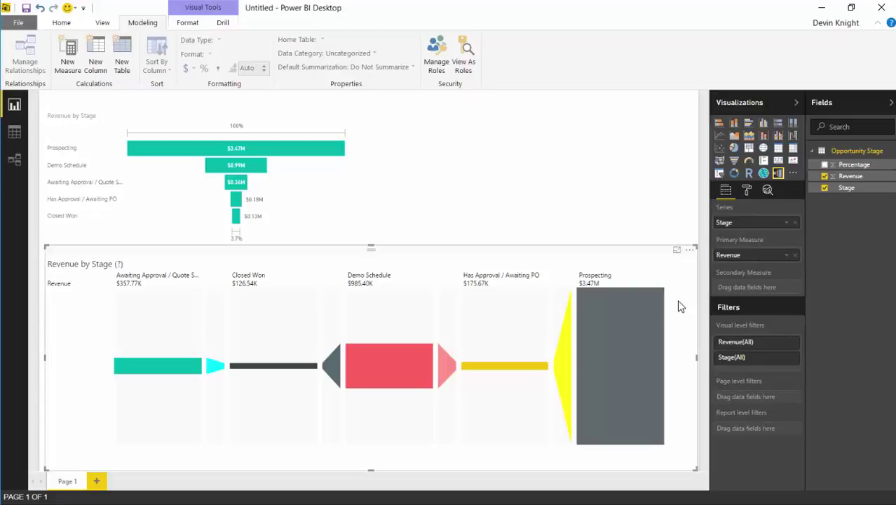
mouse_move(631, 315)
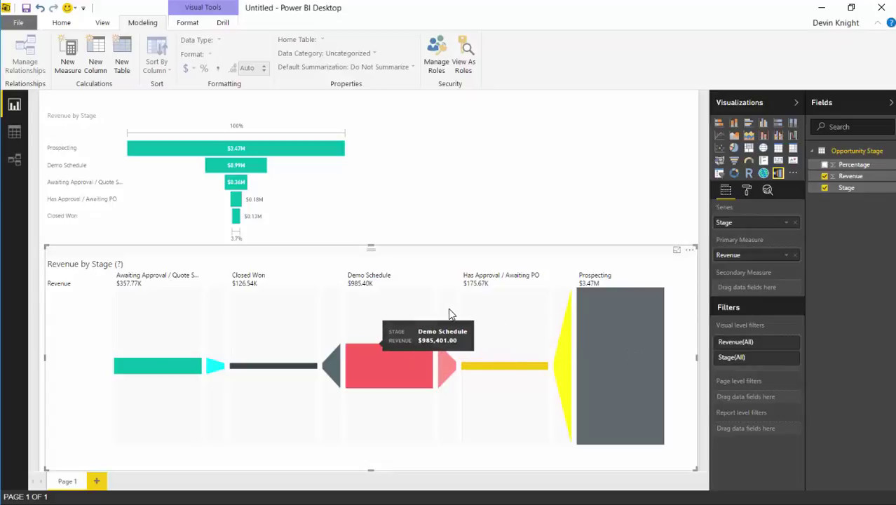
click(825, 165)
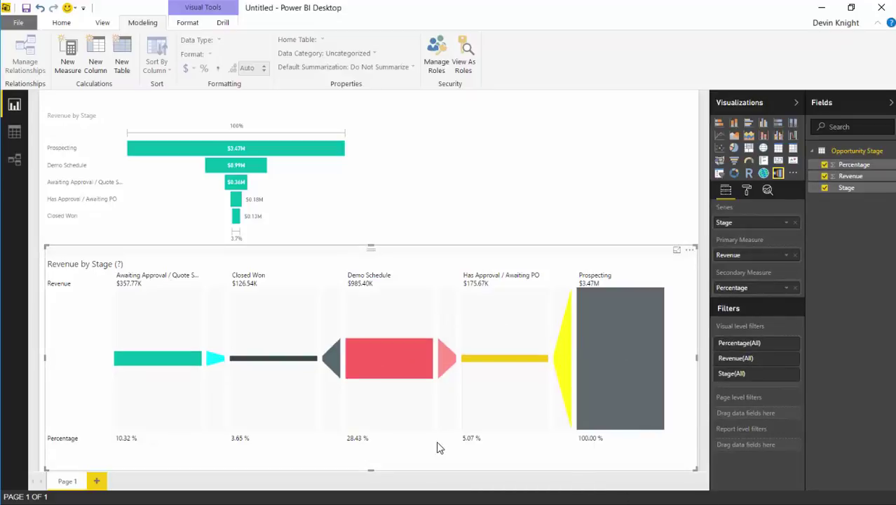
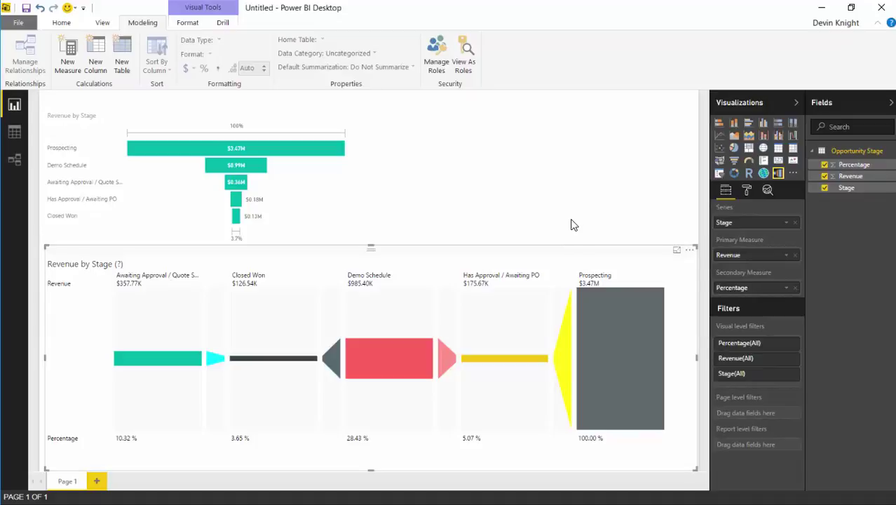
- Try purple for Prospecting and dark green for Has Approval / Awaiting PO in the Horizontal Funnel, and revert its data colors to default
click(747, 191)
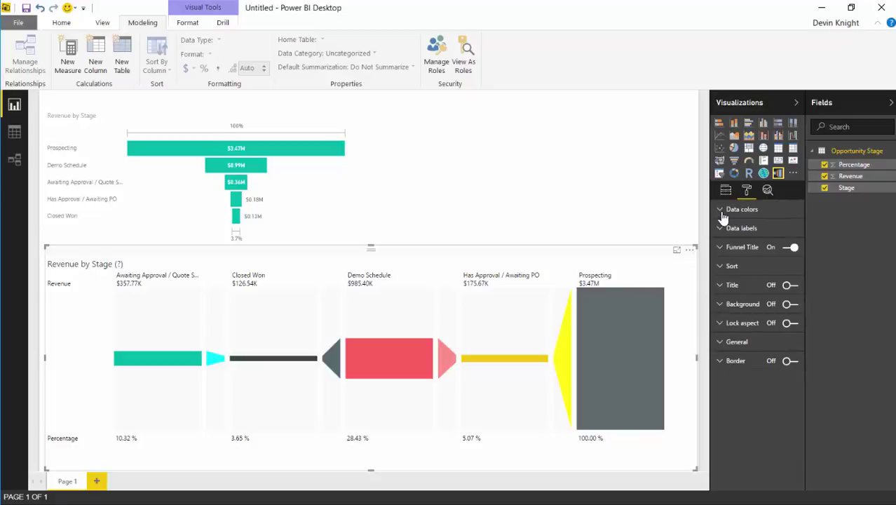
click(720, 210)
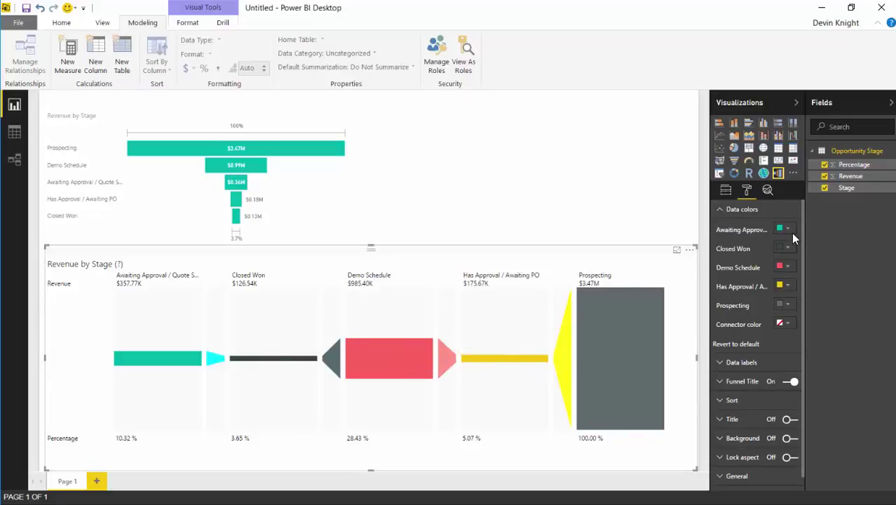
click(784, 303)
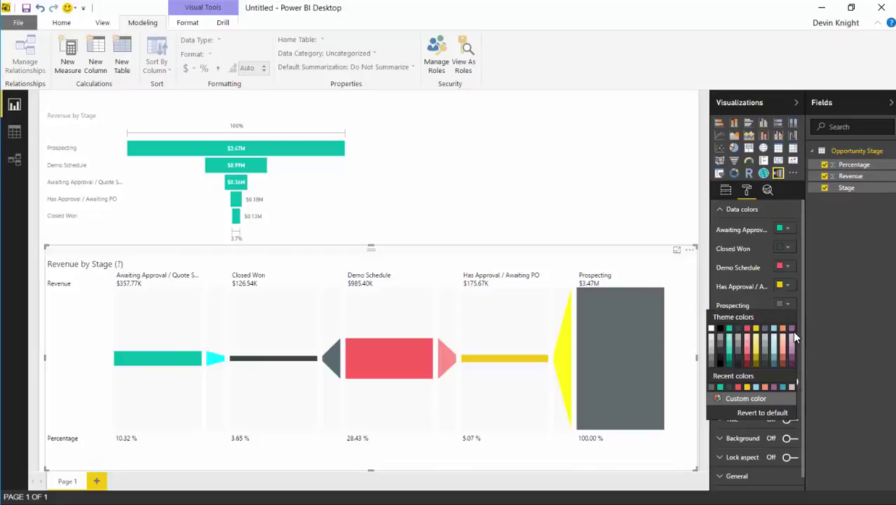
click(781, 336)
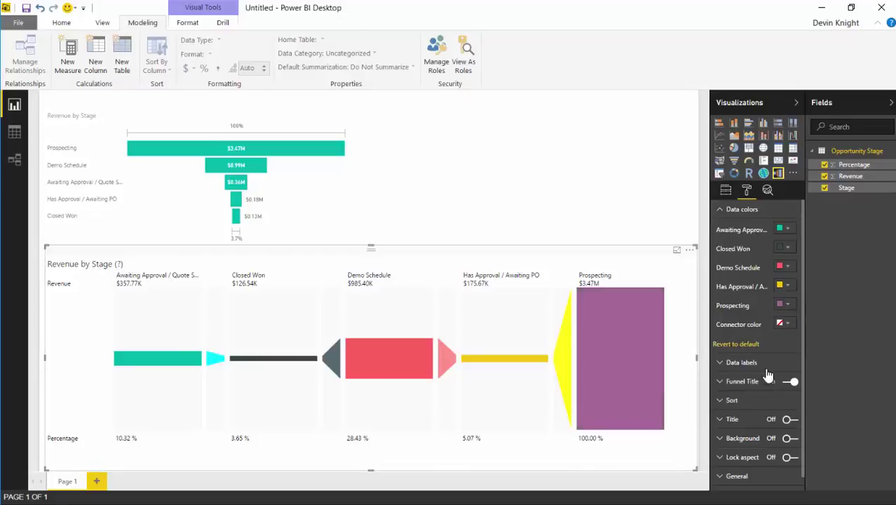
click(786, 287)
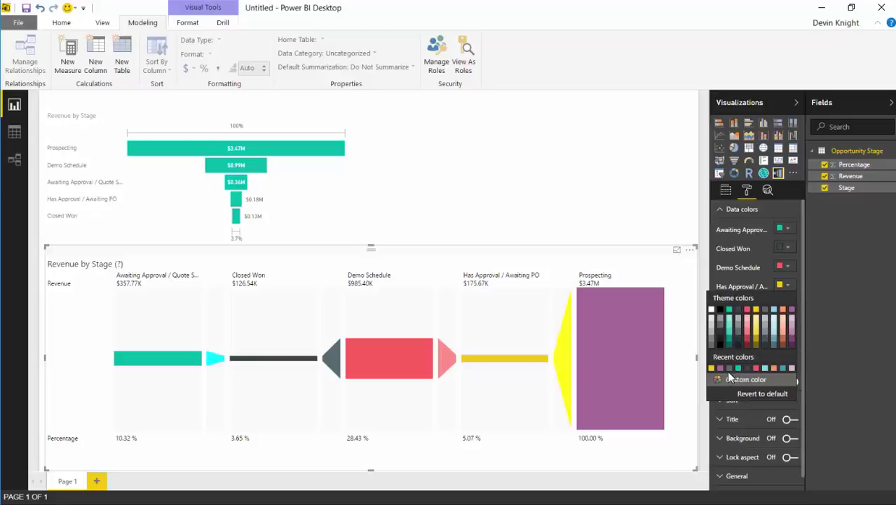
click(729, 340)
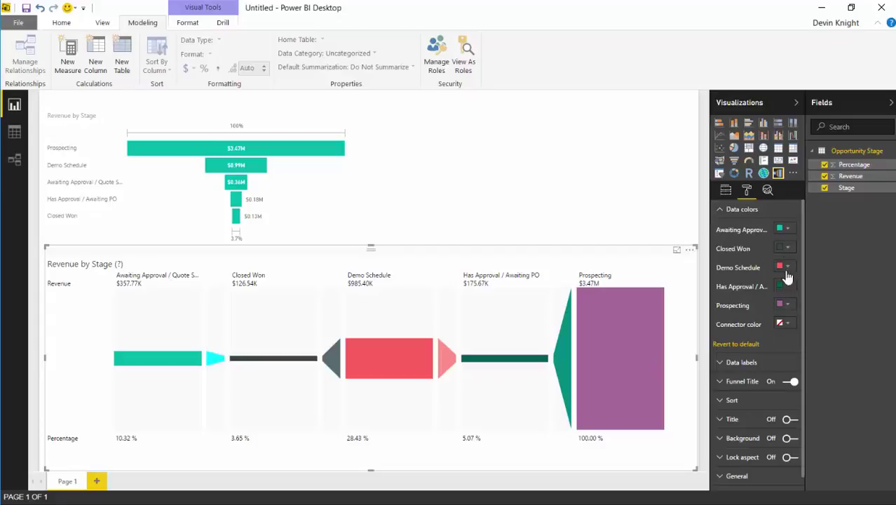
click(737, 346)
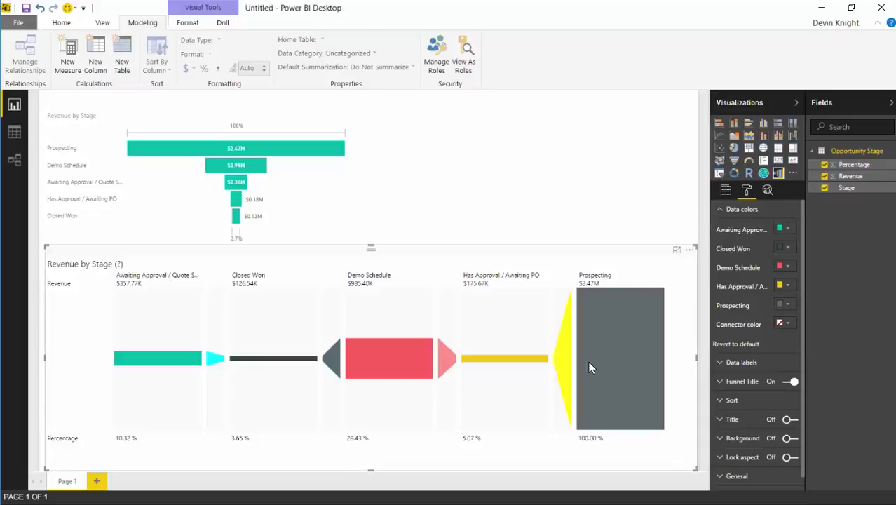
- Try light to dark shades of the blue theme color on all five funnel stages, and revert the data colors to default
click(785, 229)
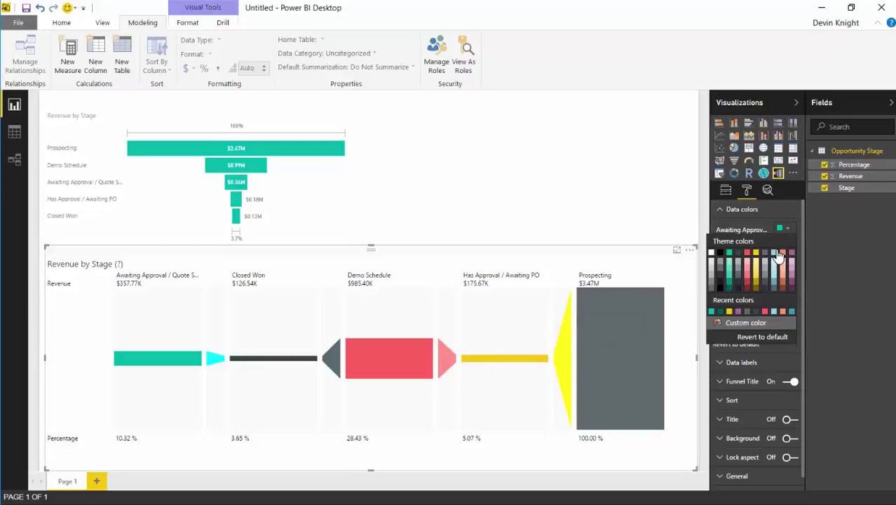
click(775, 259)
click(785, 247)
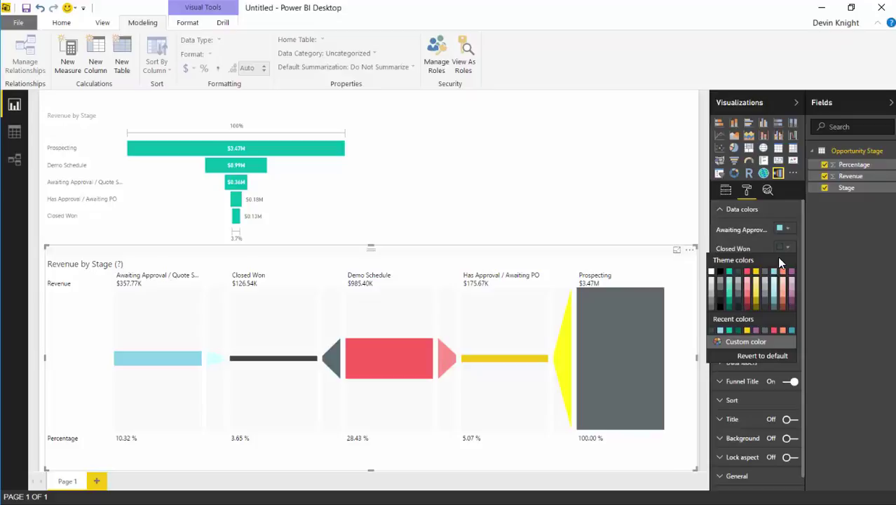
click(776, 279)
click(784, 267)
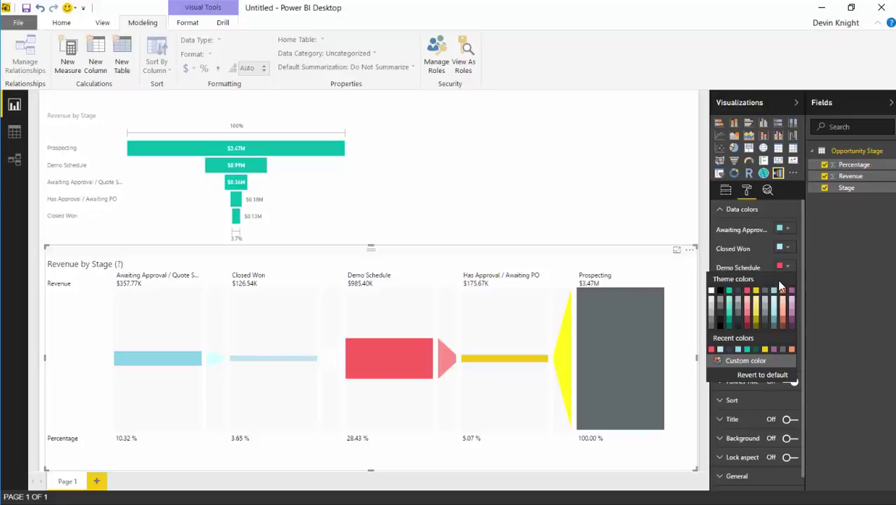
click(774, 317)
click(785, 285)
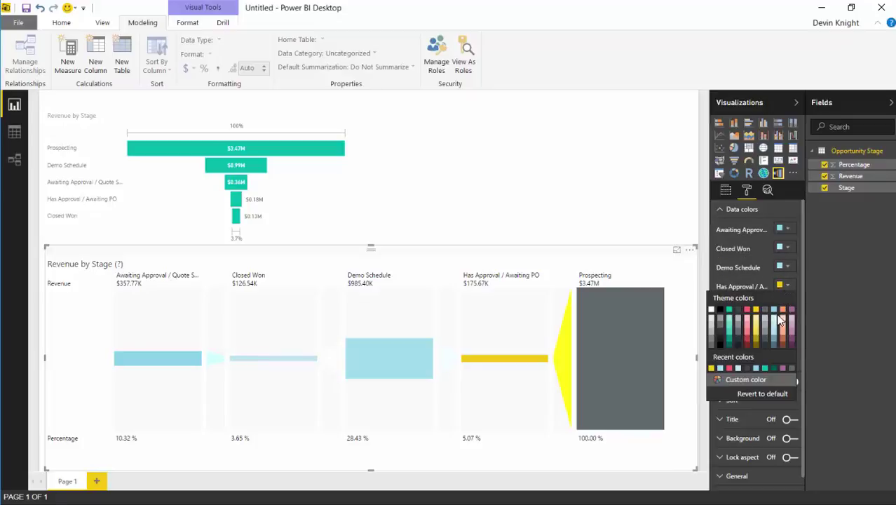
click(773, 342)
click(784, 304)
click(776, 332)
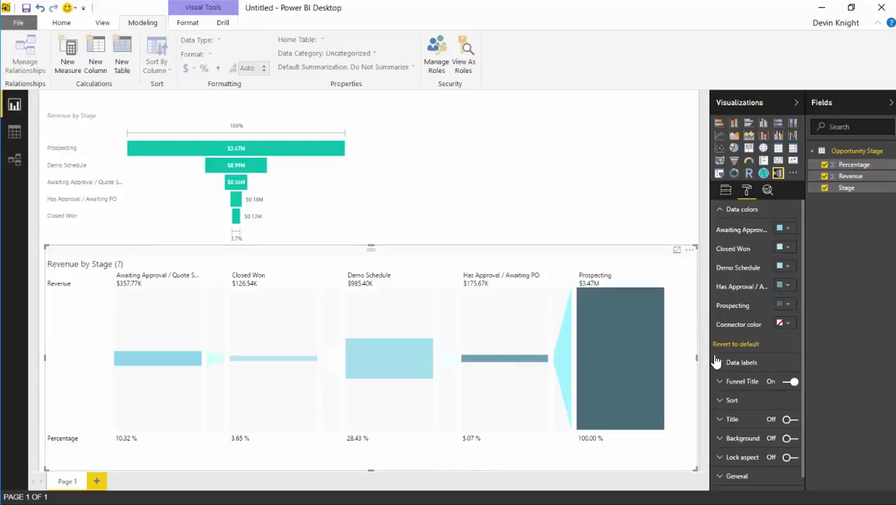
click(741, 345)
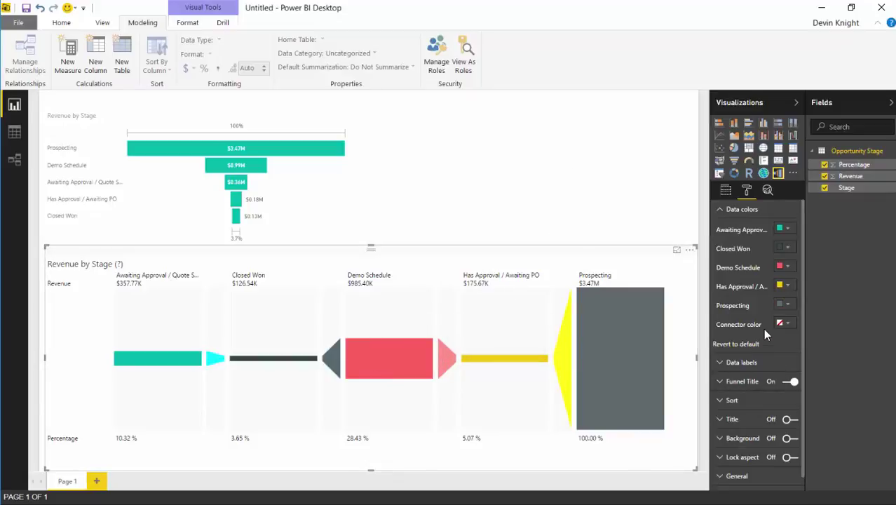
click(737, 209)
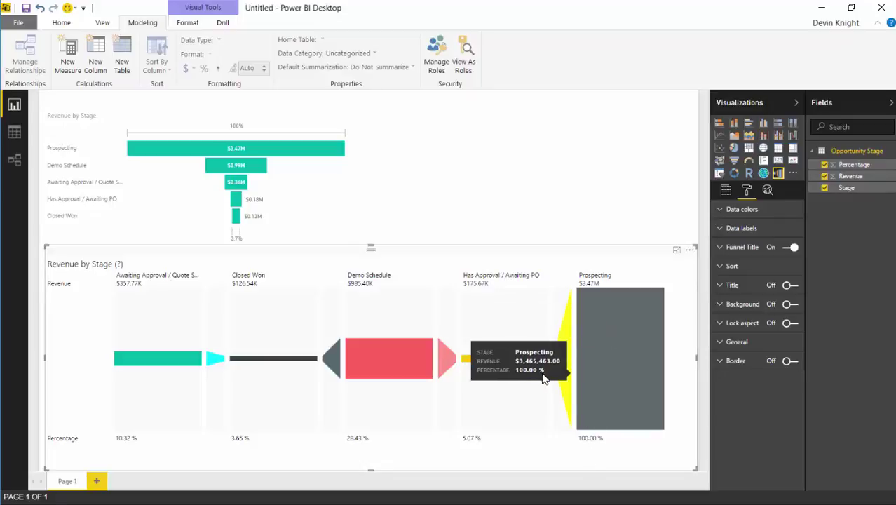
- Try the red theme color for the Horizontal Funnel's data labels
click(722, 231)
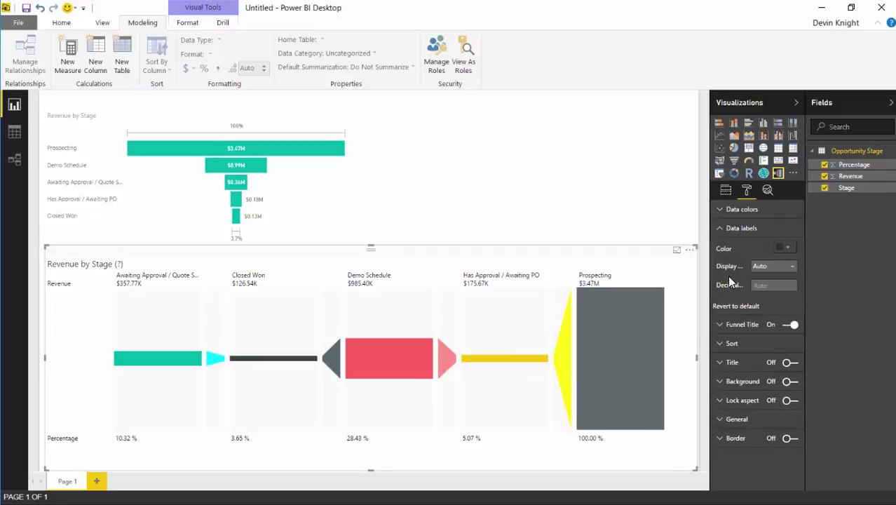
click(784, 248)
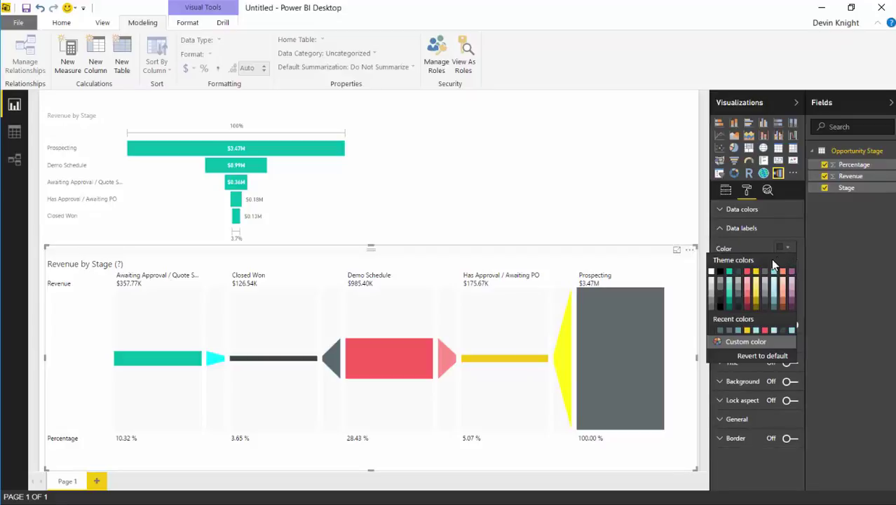
click(746, 271)
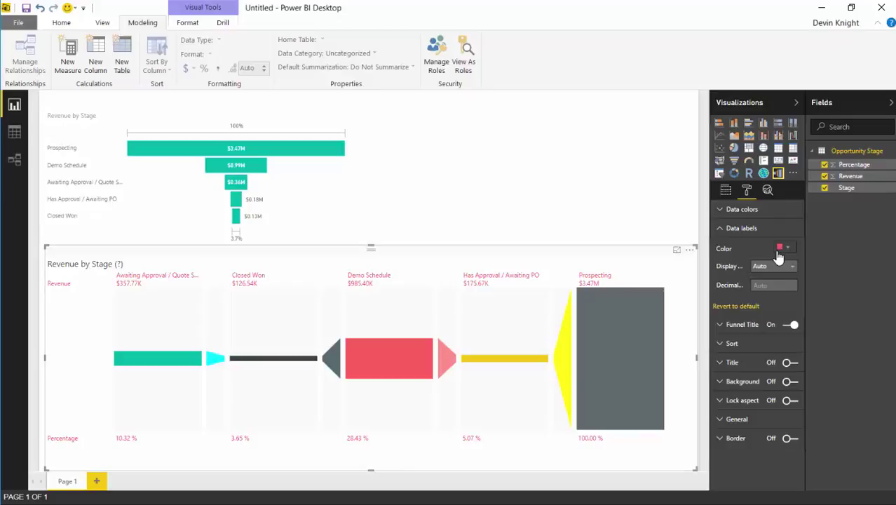
- Widen the visualization settings area so the full names of the formatting options fit
drag(708, 270, 675, 337)
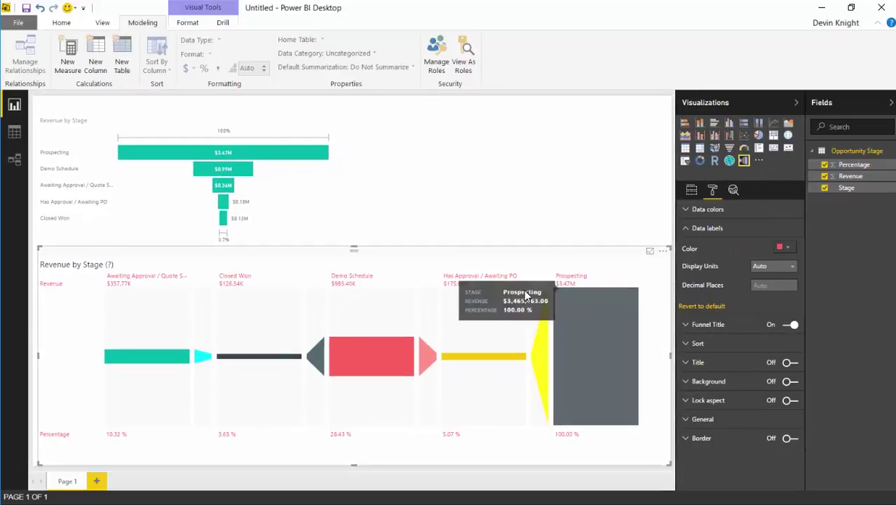
mouse_move(449, 293)
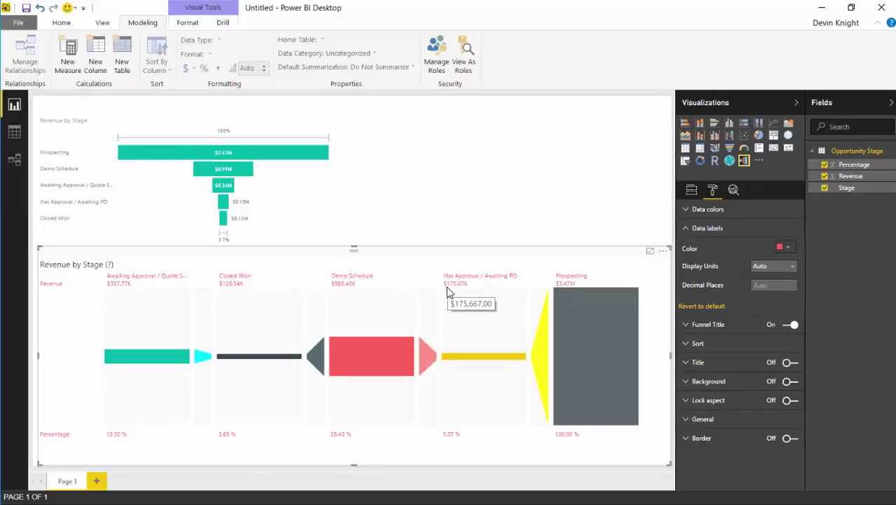
mouse_move(575, 288)
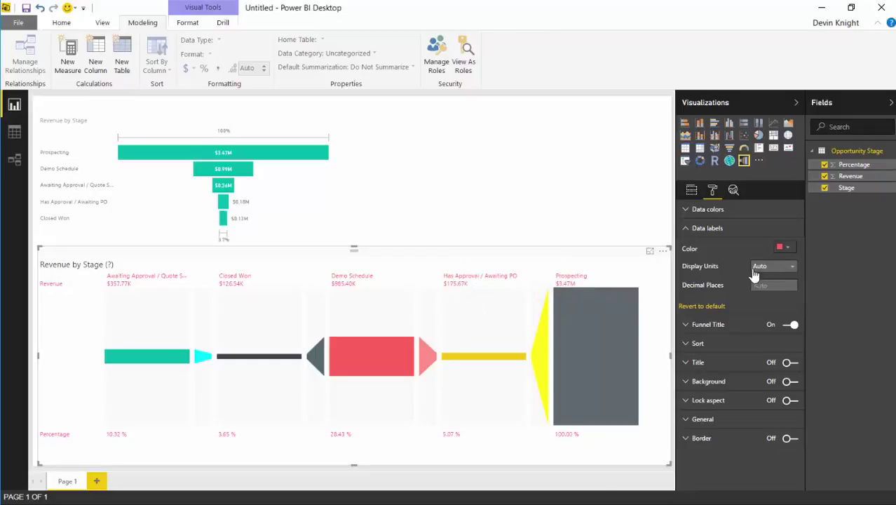
- Try None as the display units of the funnel's data labels, and revert the data label settings to default
click(790, 270)
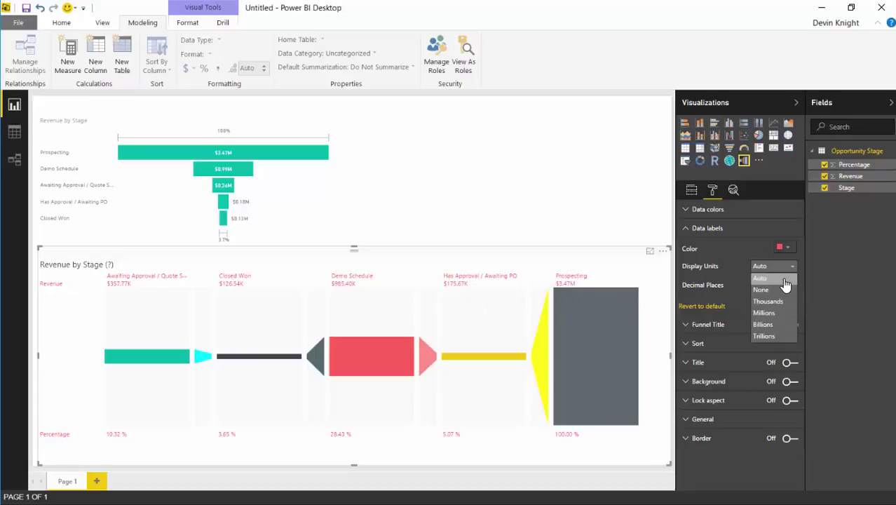
click(772, 292)
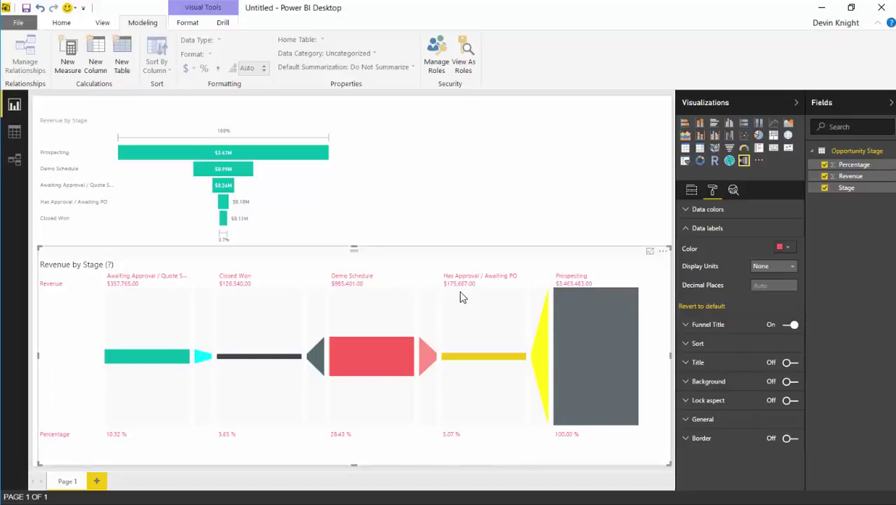
click(790, 271)
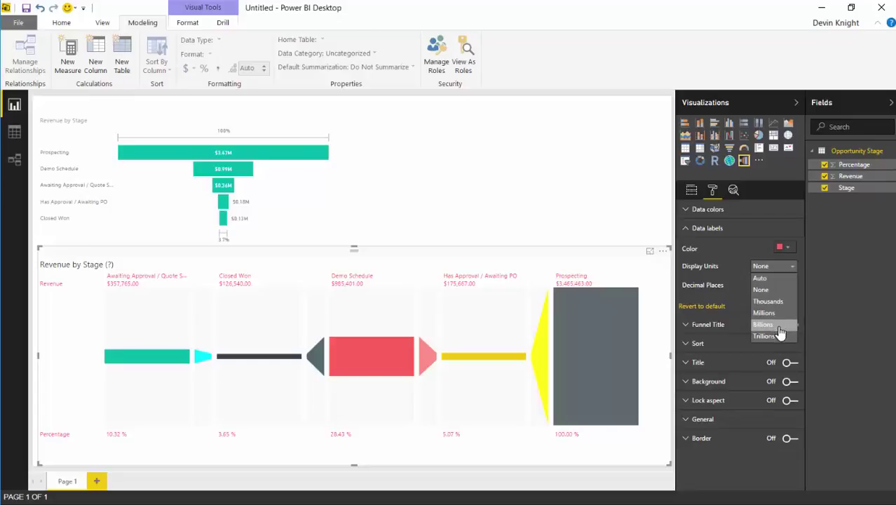
click(734, 245)
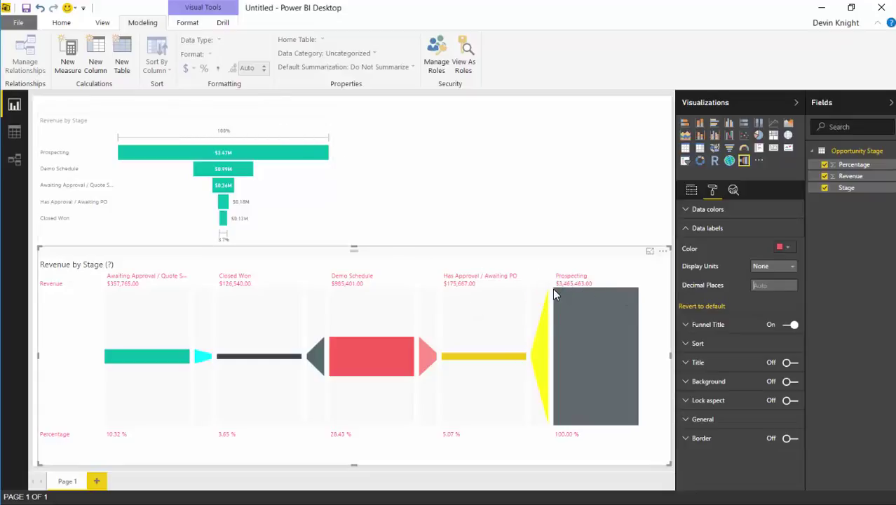
mouse_move(537, 292)
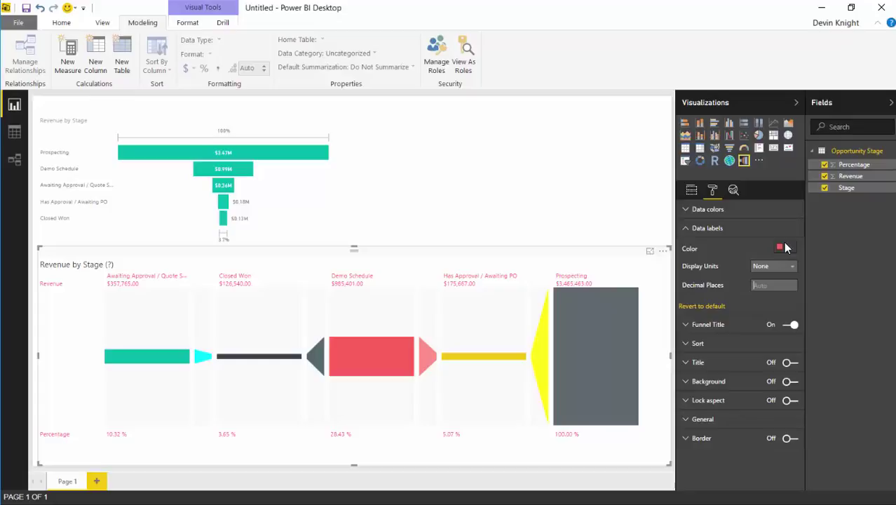
click(682, 311)
click(685, 230)
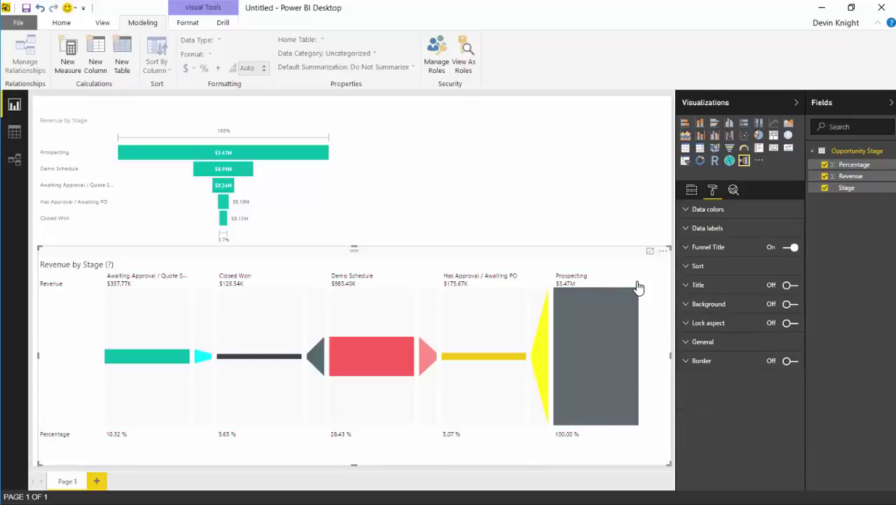
- Switch the funnel title off and back on, and change its text to "Opp Revenue by Stage"
click(686, 248)
click(791, 247)
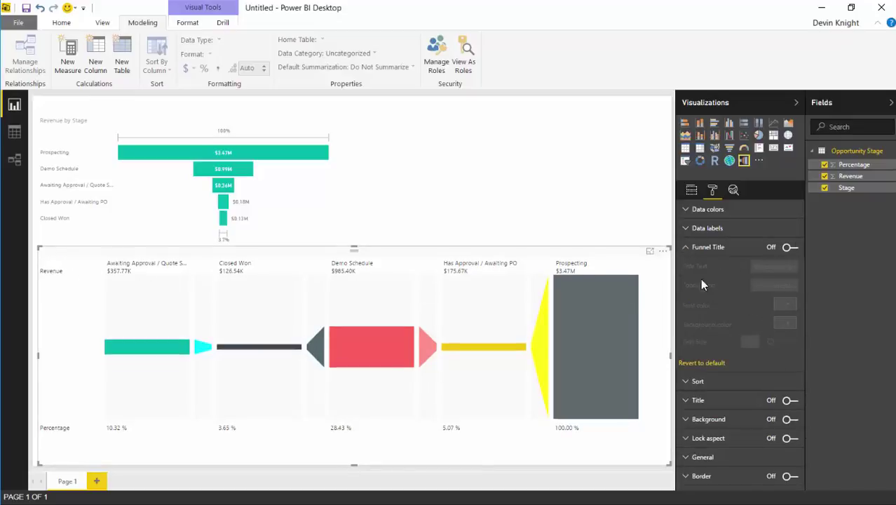
click(792, 247)
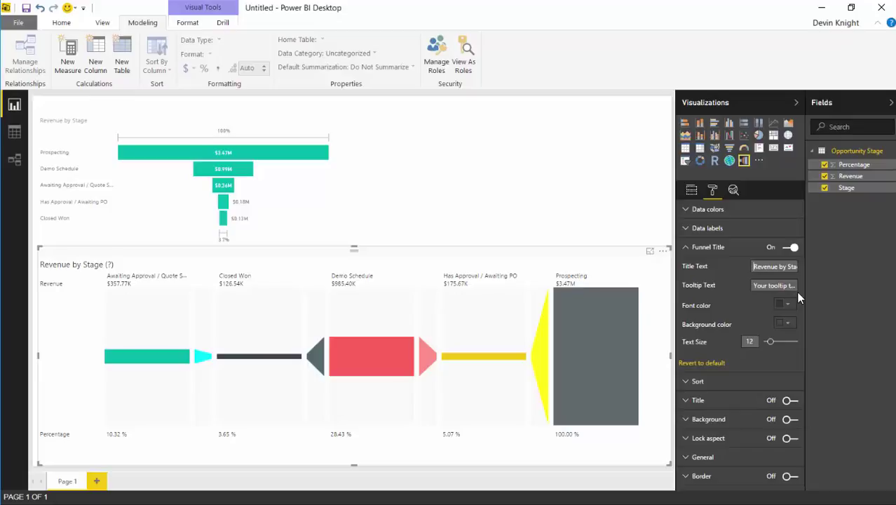
text(Opp)
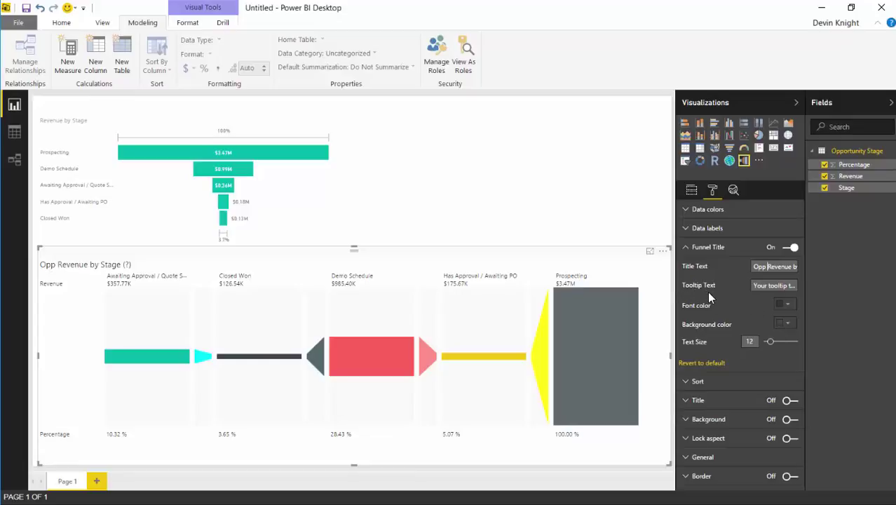
- Set the funnel title's tooltip text to "This shows the multiple stages of an opportunity"
triple_click(755, 285)
text(T)
text(his shows the mult)
text(iple stages of)
text( an opp)
text(ortunity)
click(777, 267)
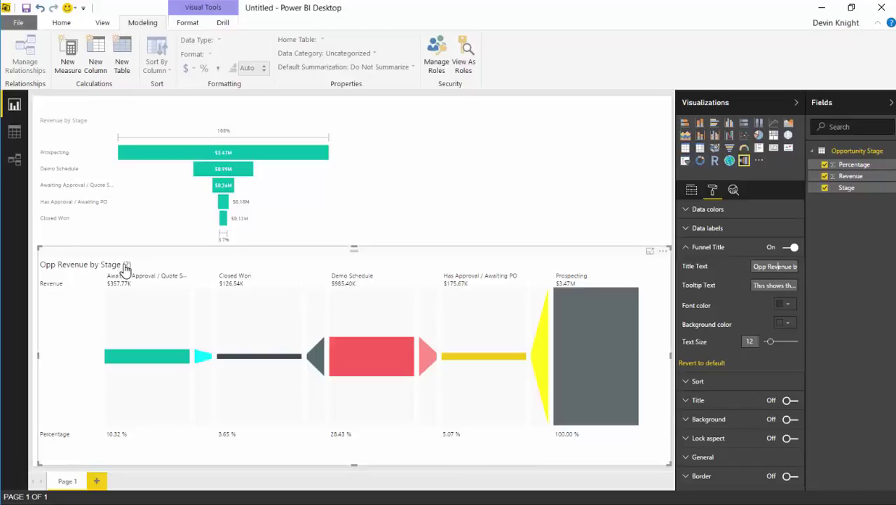
- Check the funnel title's tooltip on the report and view the font color choices for the title
mouse_move(126, 270)
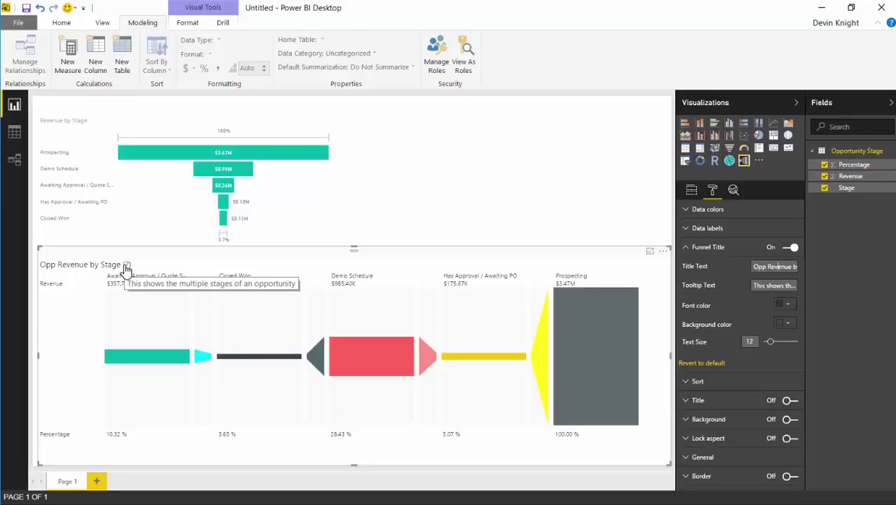
click(785, 305)
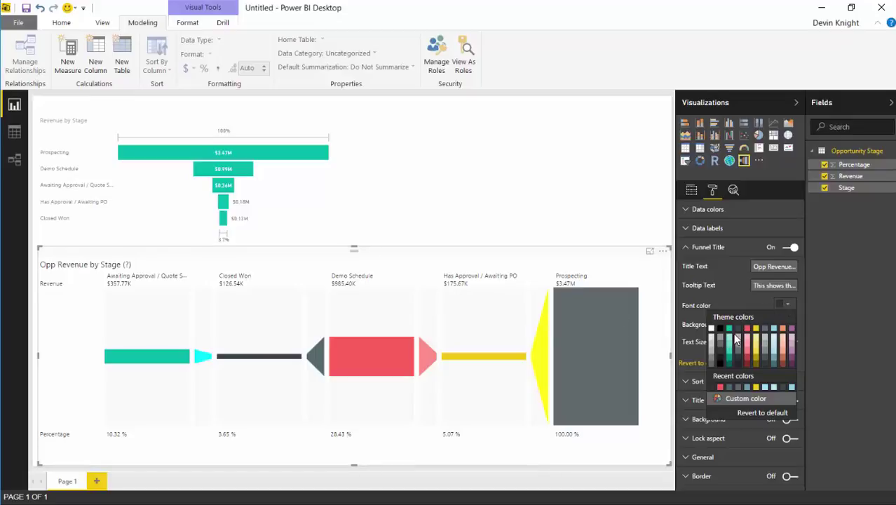
click(757, 334)
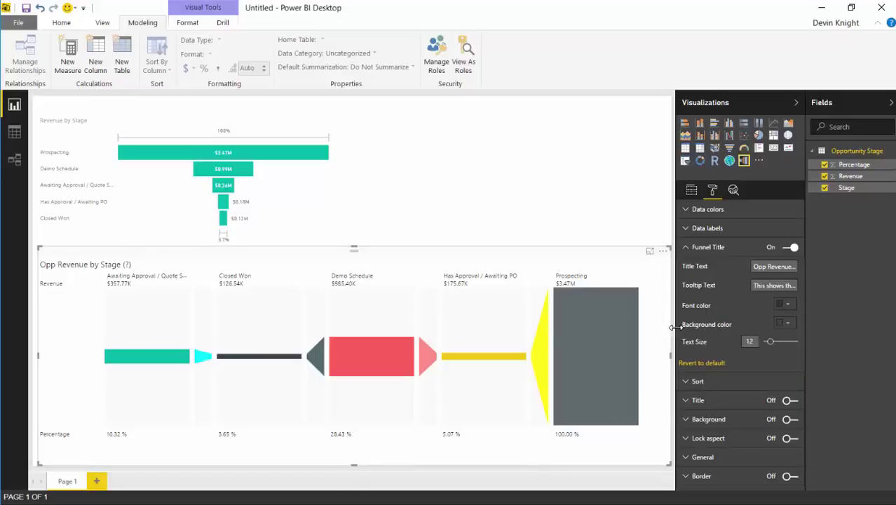
- Try a light yellow background on the funnel title, change it to white, and set the title's text size to 19
click(787, 324)
click(754, 367)
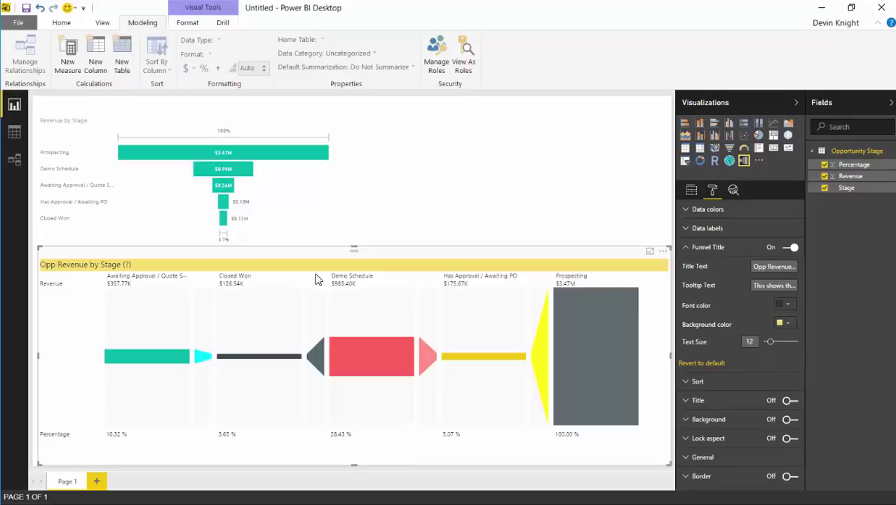
click(788, 322)
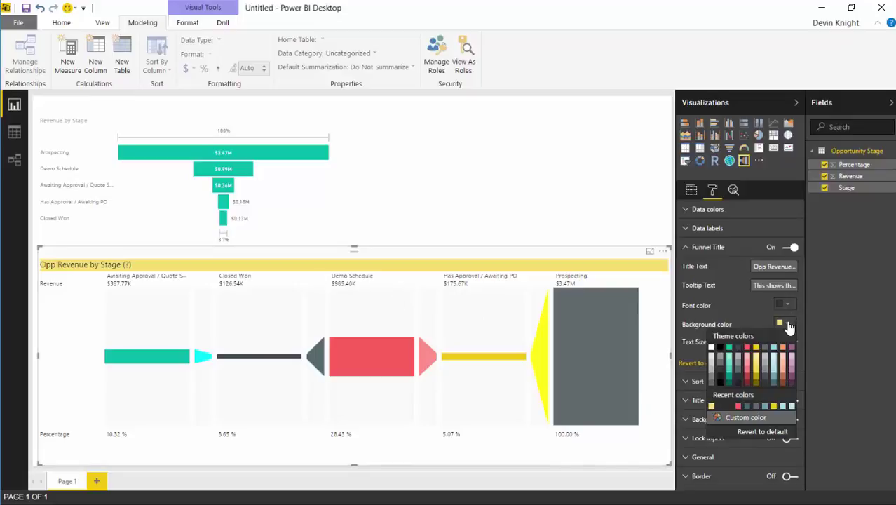
click(713, 349)
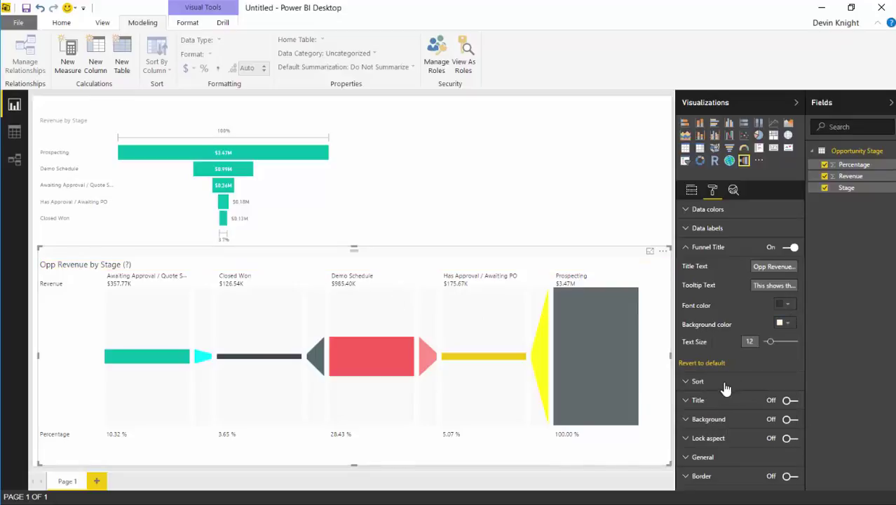
drag(770, 342, 776, 342)
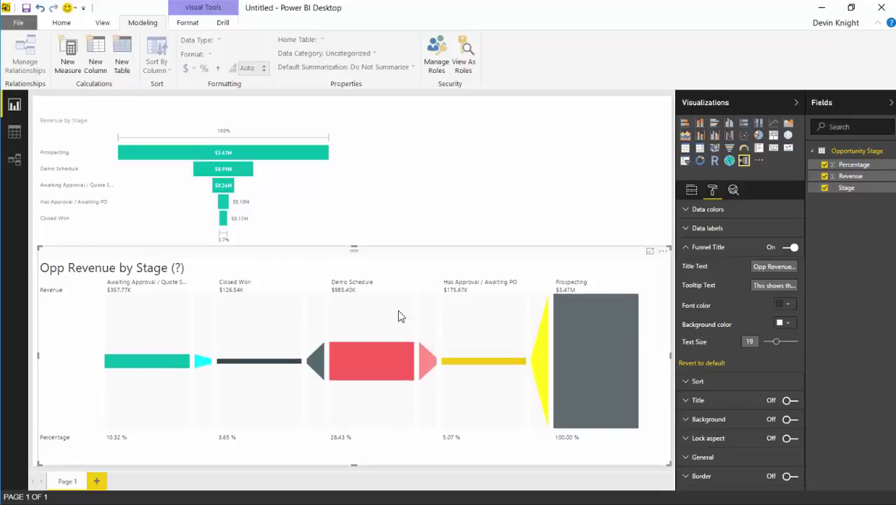
click(685, 252)
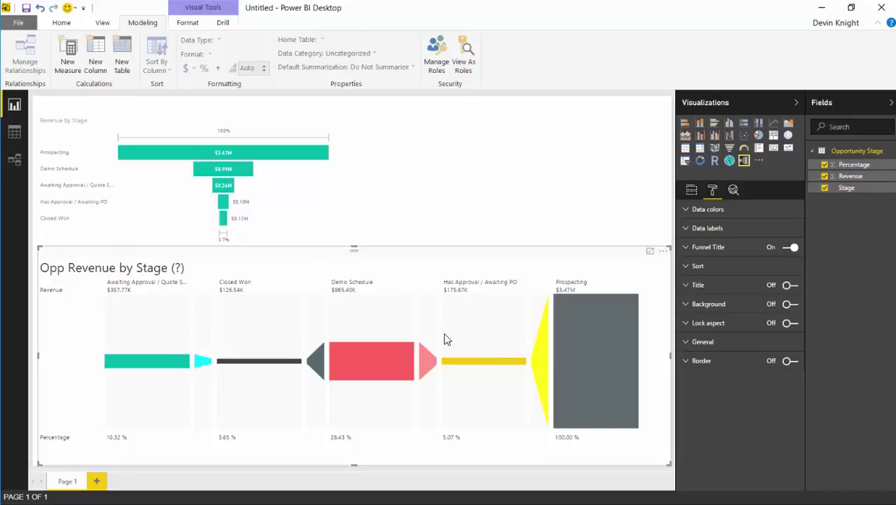
- Sort the horizontal funnel by Primary Measure in descending order, and deselect the visual
mouse_move(582, 354)
click(695, 267)
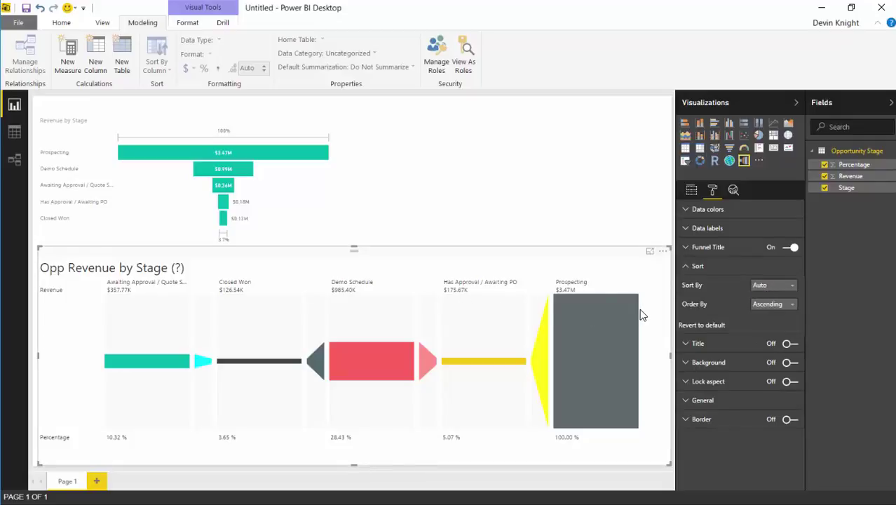
click(779, 286)
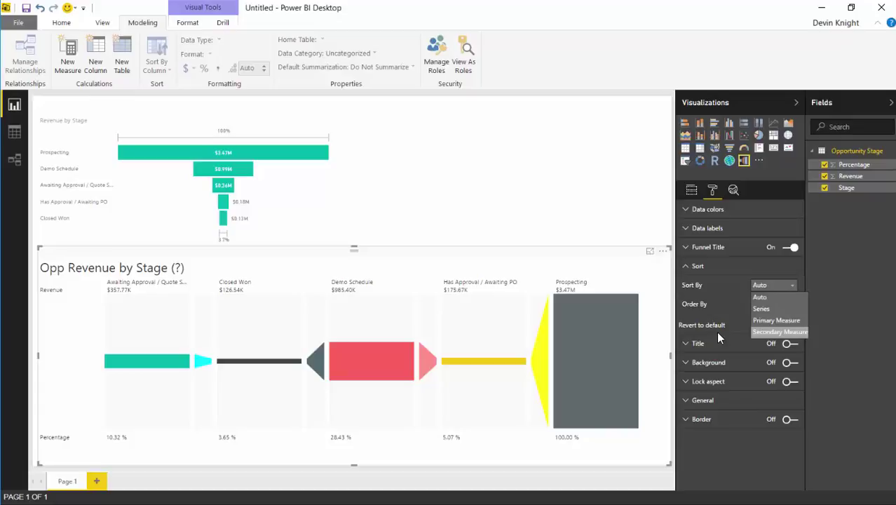
click(765, 319)
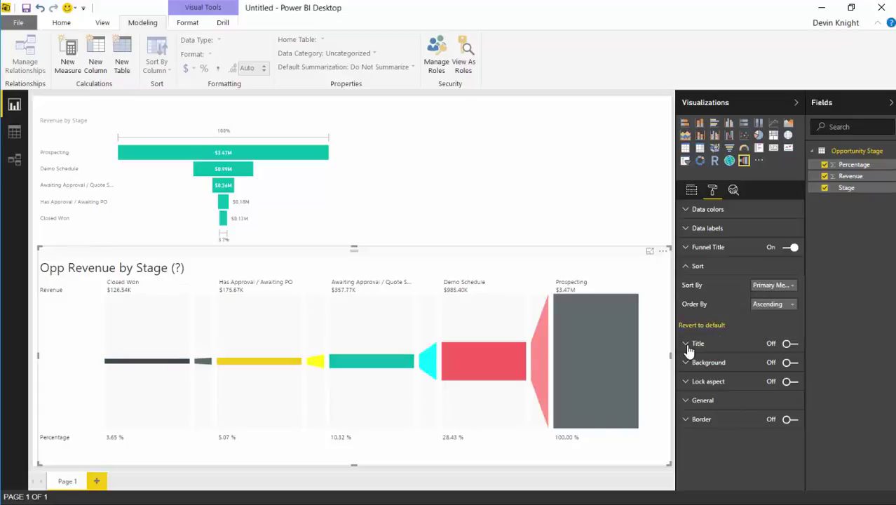
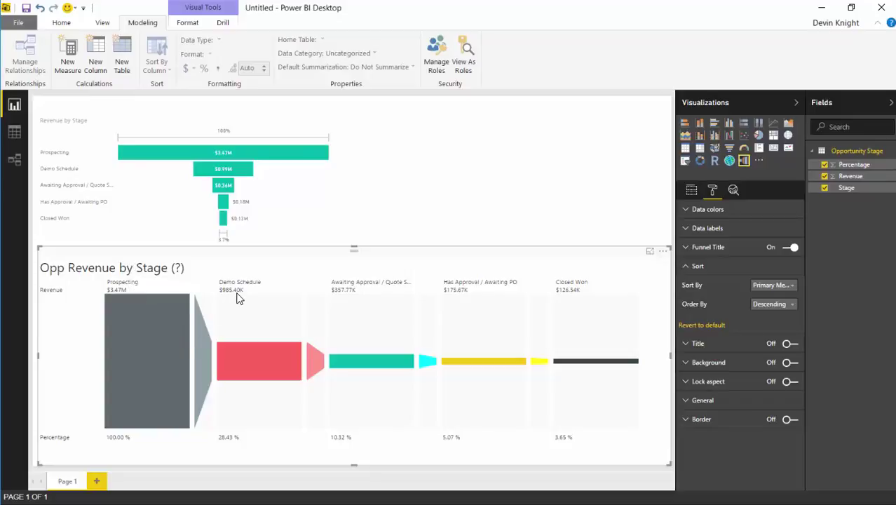
mouse_move(274, 370)
mouse_move(522, 299)
click(444, 203)
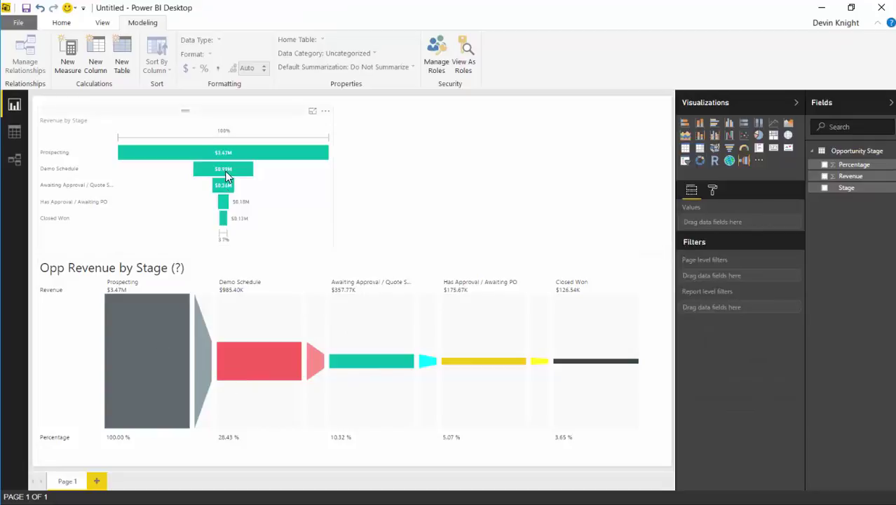
- Cross-filter the horizontal funnel by Demo Schedule, Prospecting and Awaiting Approval / Quote Sent from the standard funnel, and clear the selection
mouse_move(231, 167)
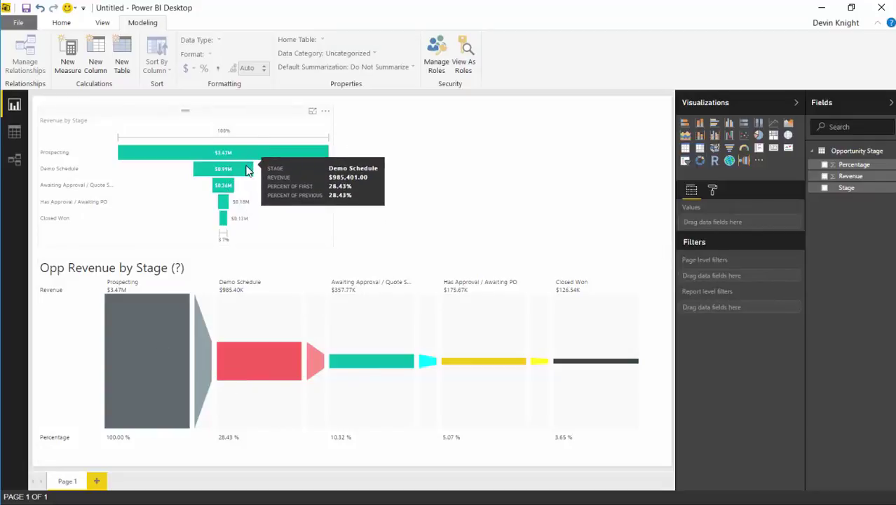
click(242, 168)
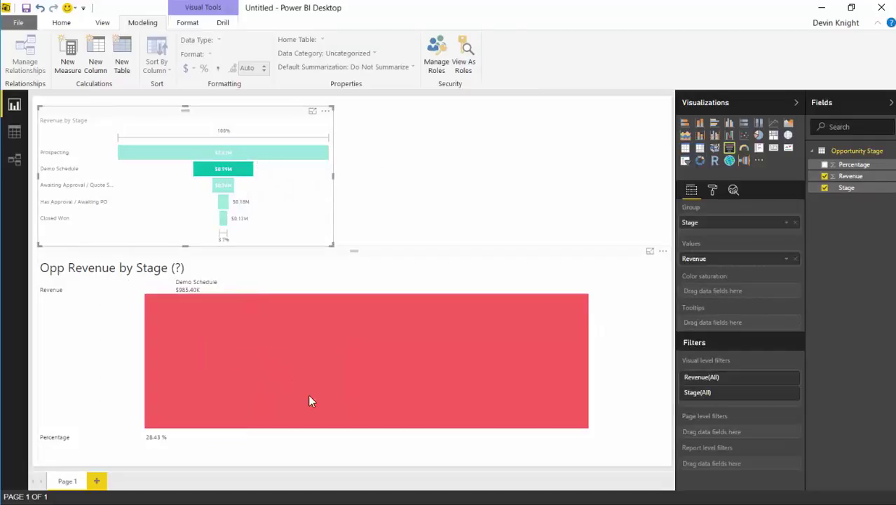
ctrl+click(260, 156)
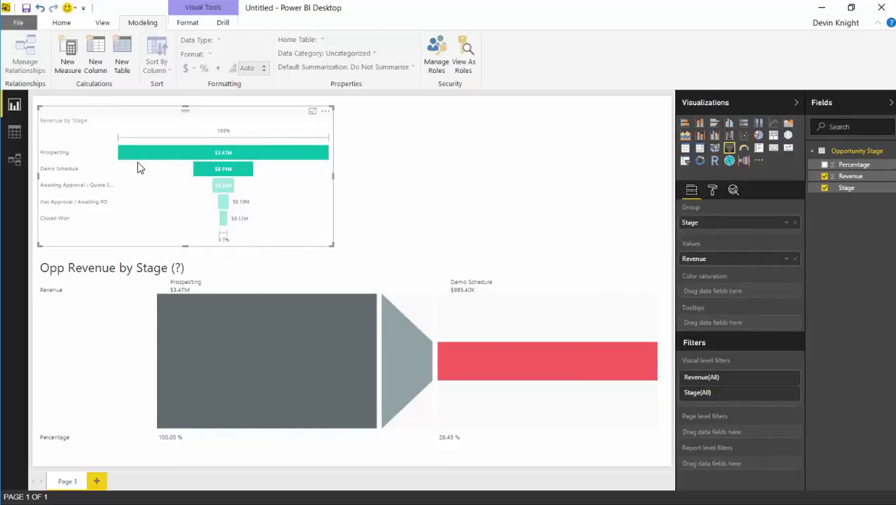
ctrl+click(221, 188)
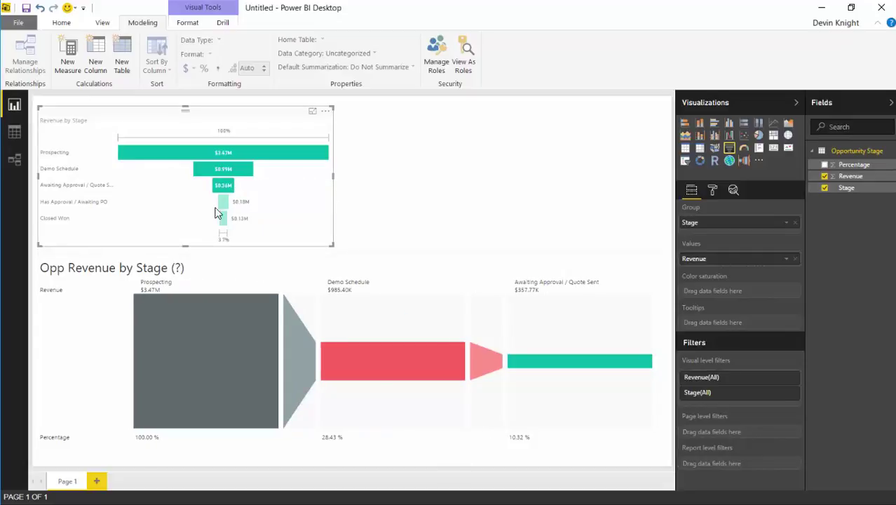
click(301, 210)
- Highlight Demo Schedule and Prospecting together from the horizontal funnel to test its interaction with the standard funnel, and clear the selection
click(271, 359)
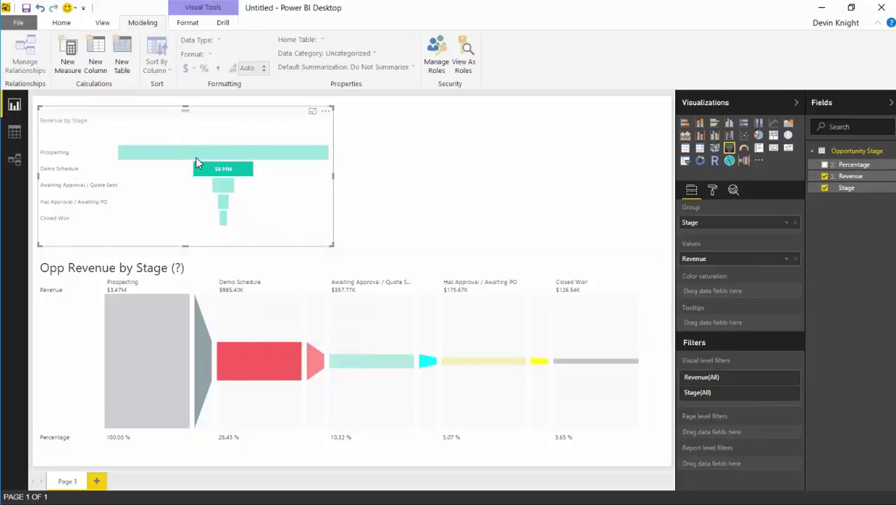
click(170, 363)
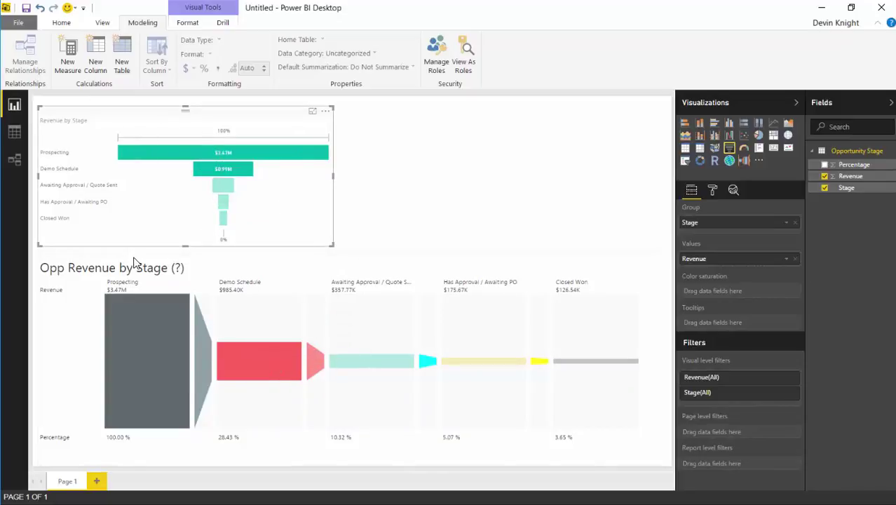
click(408, 223)
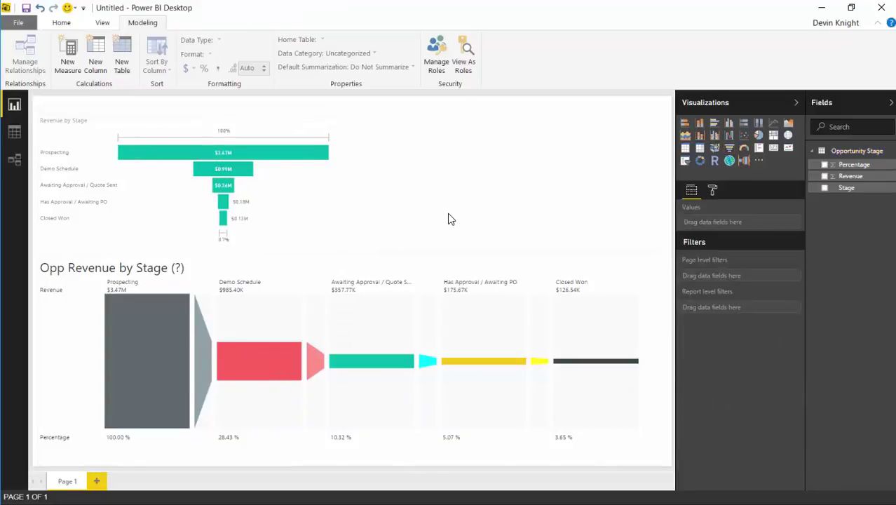